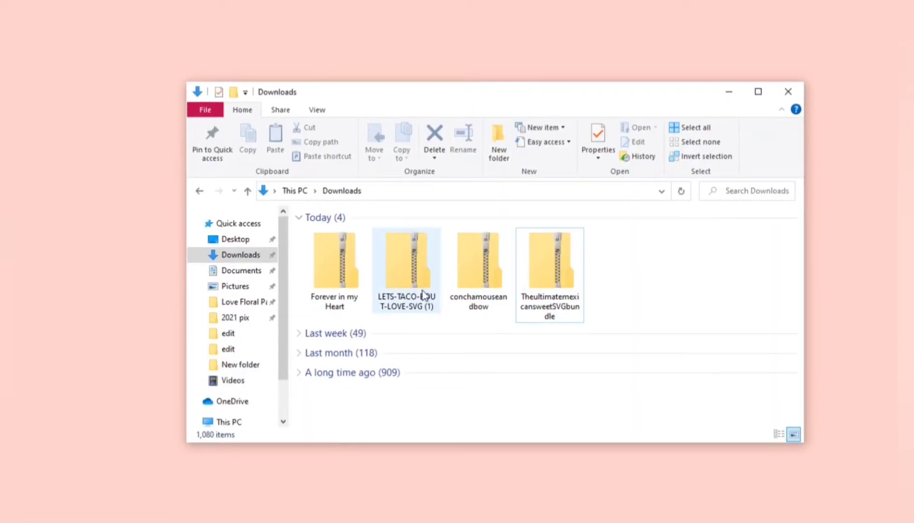
# Extract the Forever in my Heart zip into Downloads and select the new 7.27 MB folder.
pyautogui.click(342, 300)
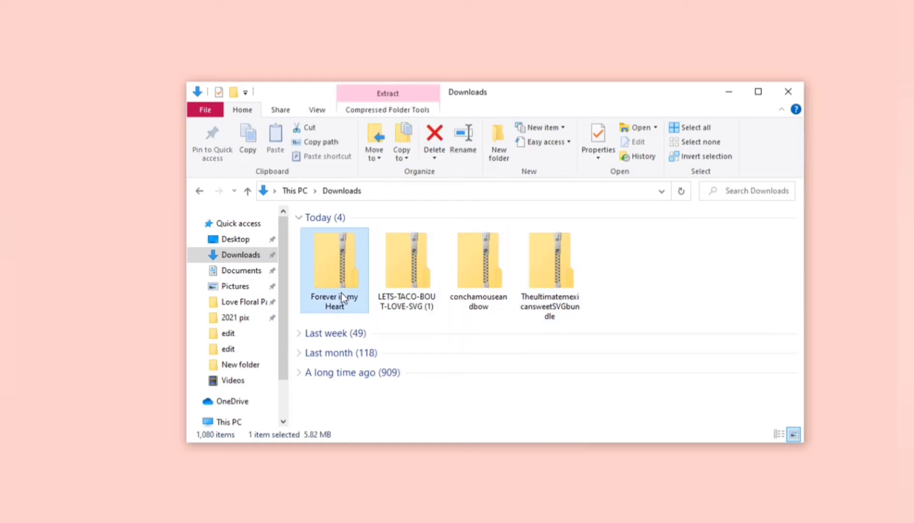
pyautogui.rightClick(342, 267)
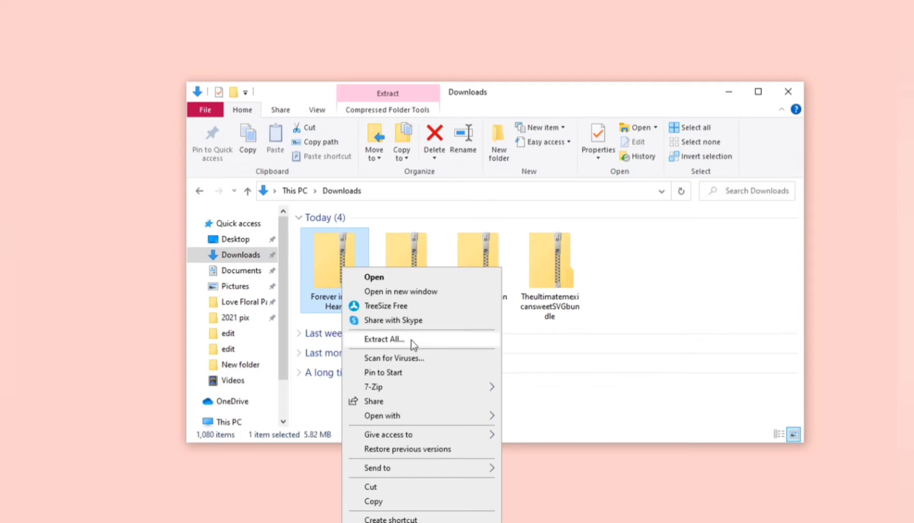
pyautogui.click(384, 339)
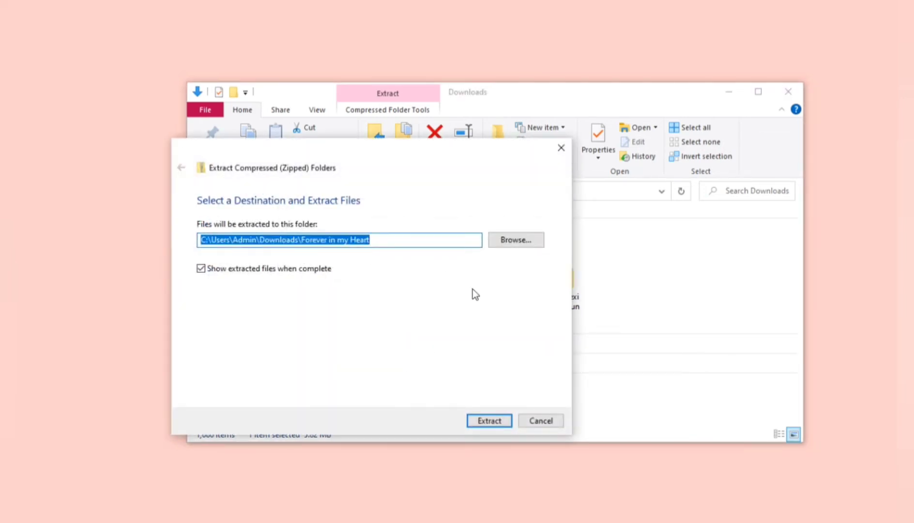
pyautogui.click(490, 421)
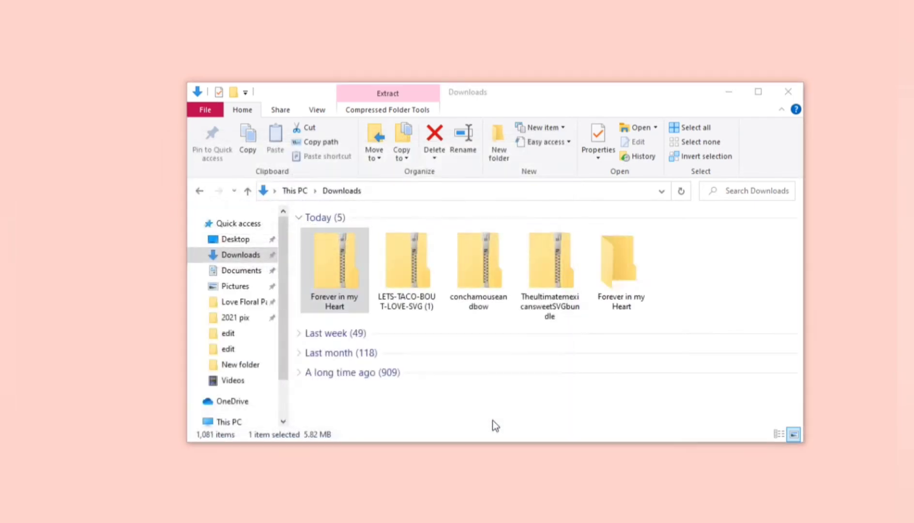
pyautogui.click(685, 95)
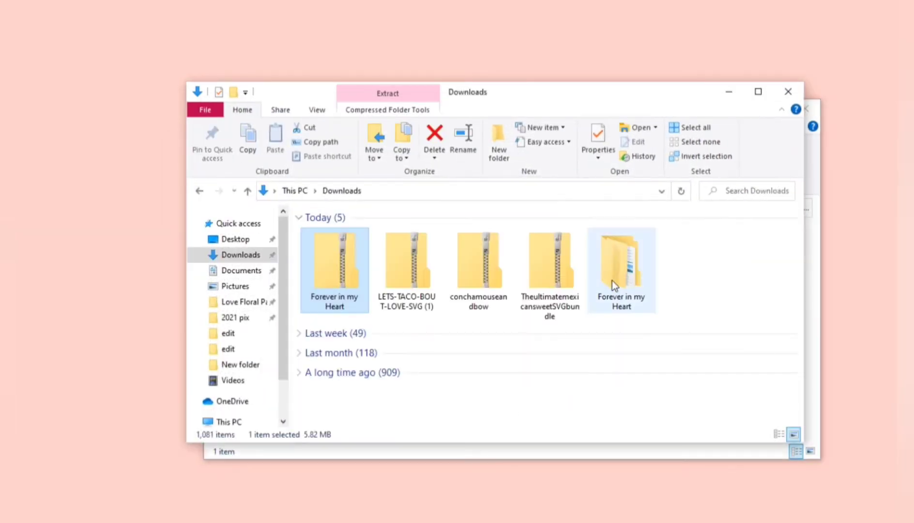
pyautogui.click(635, 297)
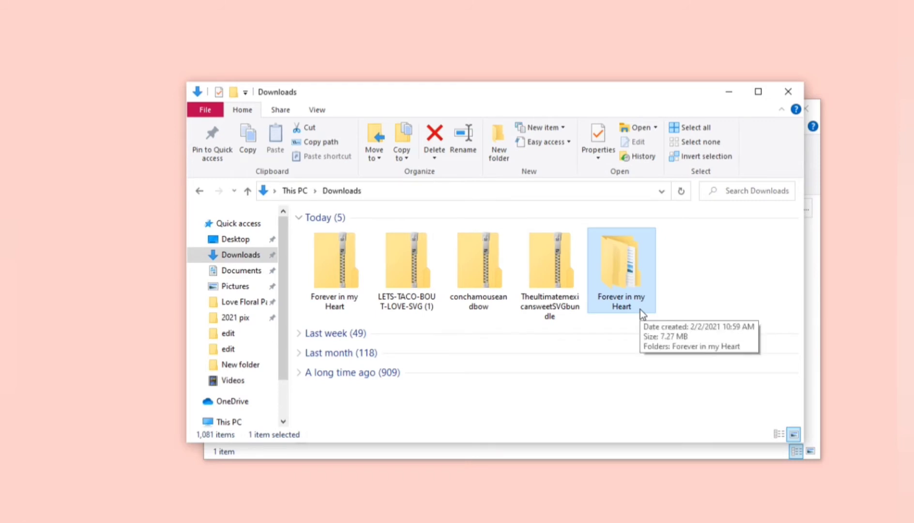
# Open the nested Forever in my Heart folder and check its SVG, PNG, EPS and DXF files.
pyautogui.doubleClick(637, 300)
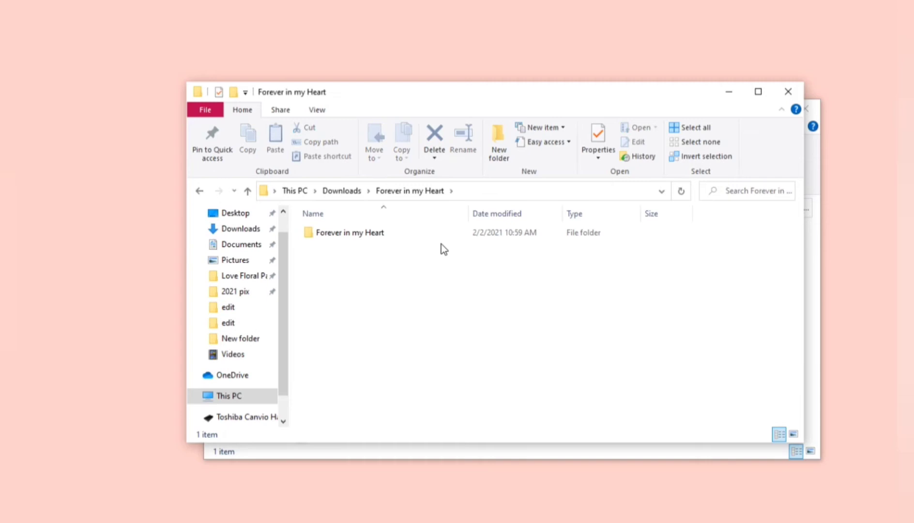
pyautogui.doubleClick(415, 233)
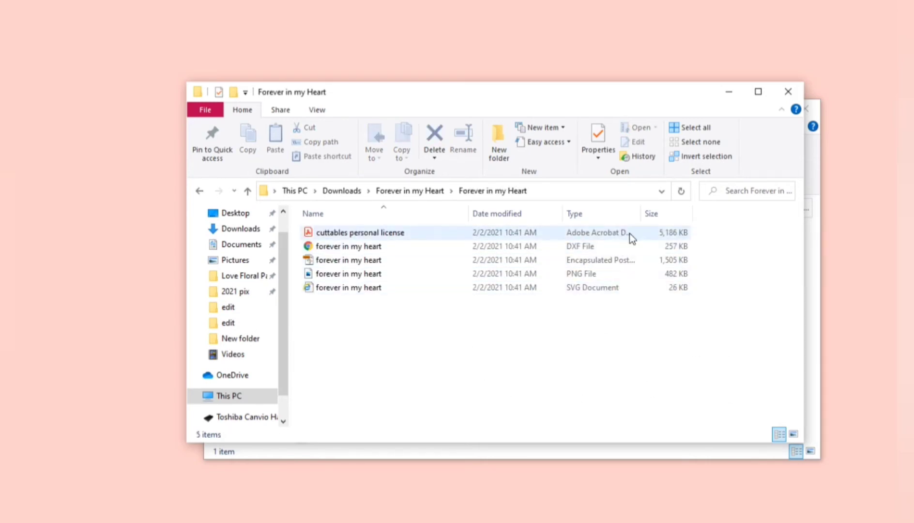
pyautogui.click(606, 288)
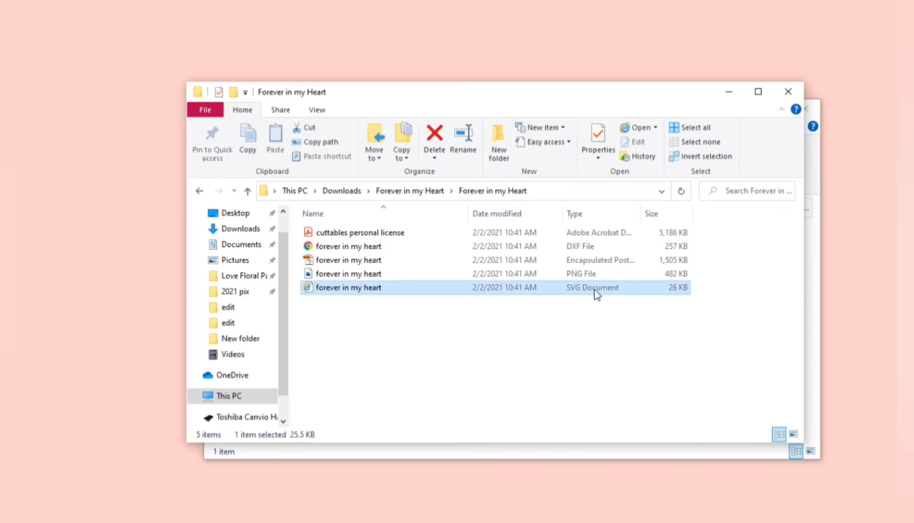
pyautogui.click(584, 274)
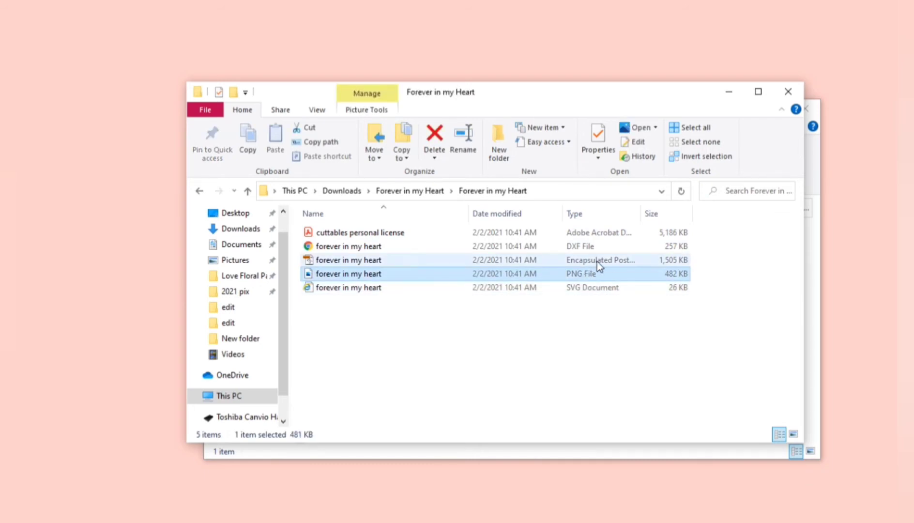
pyautogui.click(620, 260)
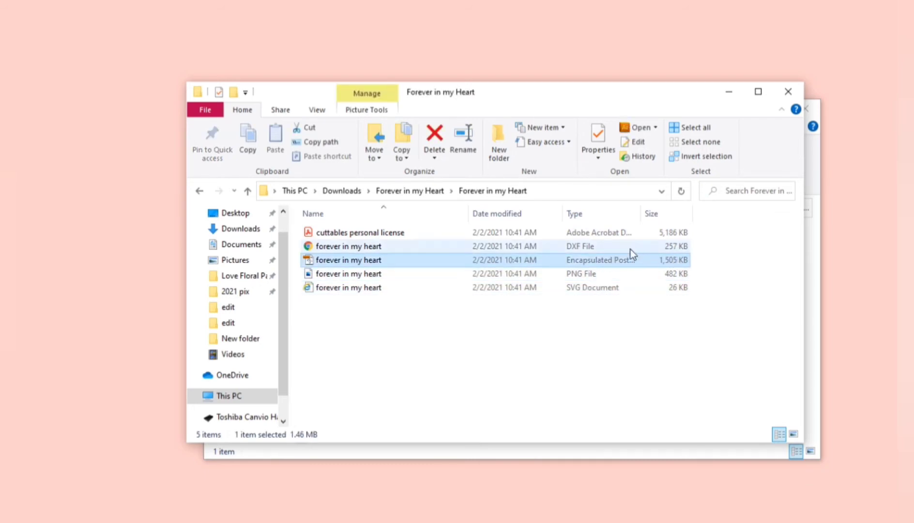
pyautogui.click(633, 251)
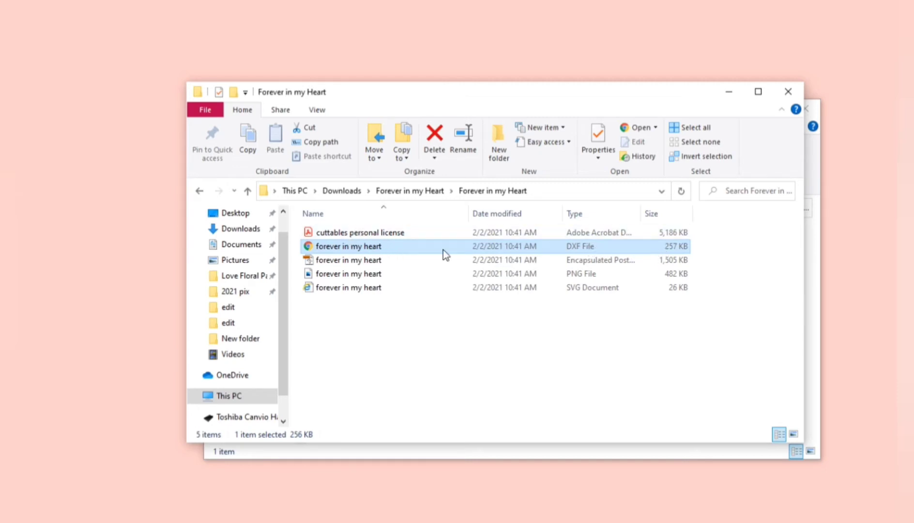
# Check the license PDF, then go through the SVG, PNG, EPS and DXF files again.
pyautogui.click(414, 236)
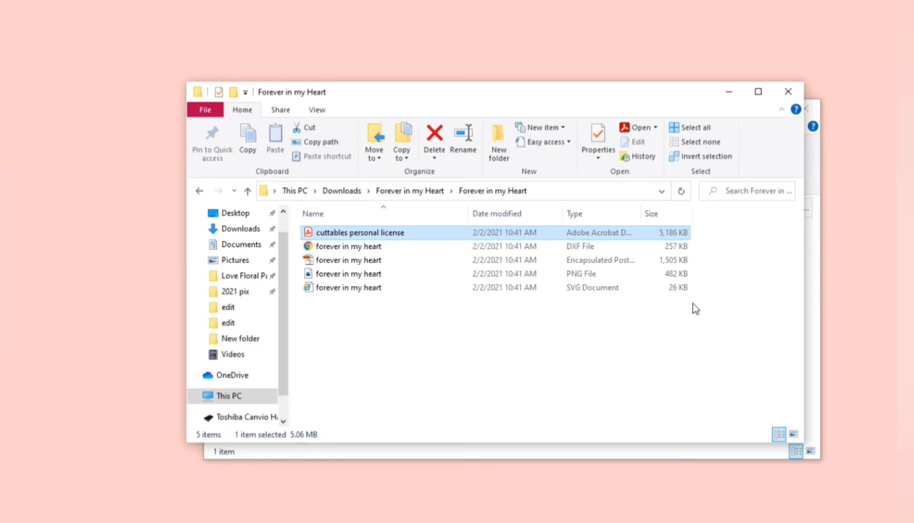
pyautogui.click(631, 292)
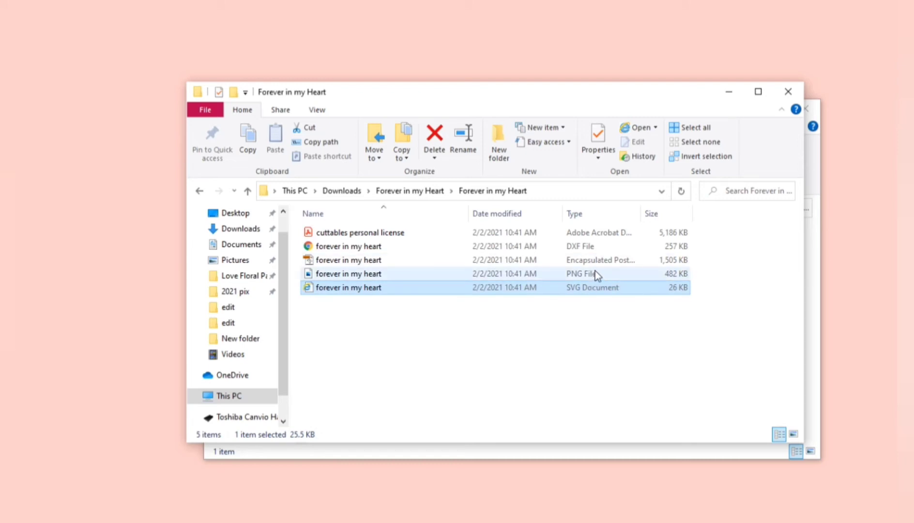
pyautogui.keyDown('ctrl'); pyautogui.click(613, 274); pyautogui.keyUp('ctrl')
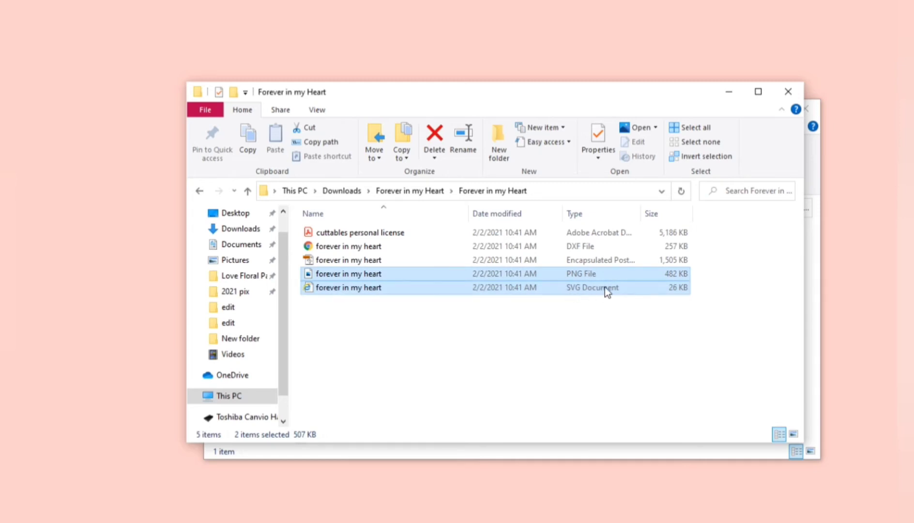
pyautogui.click(616, 258)
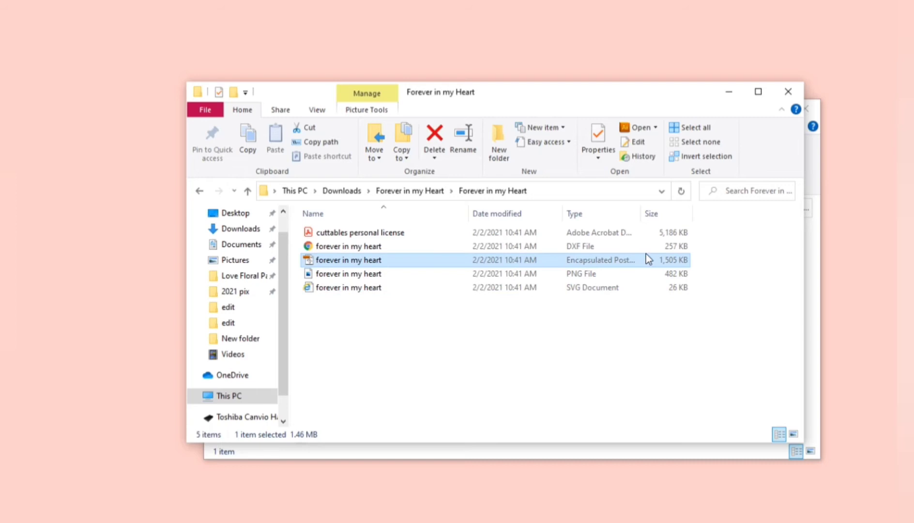
pyautogui.click(635, 246)
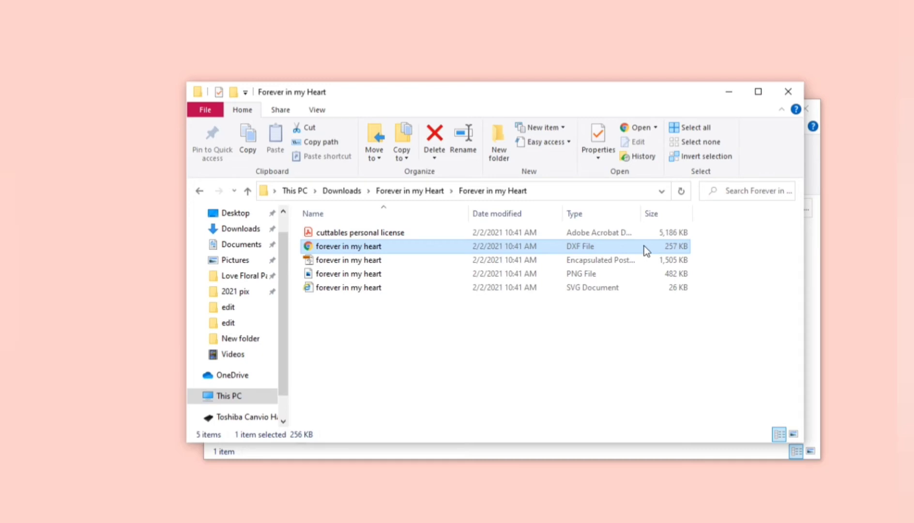
pyautogui.click(656, 286)
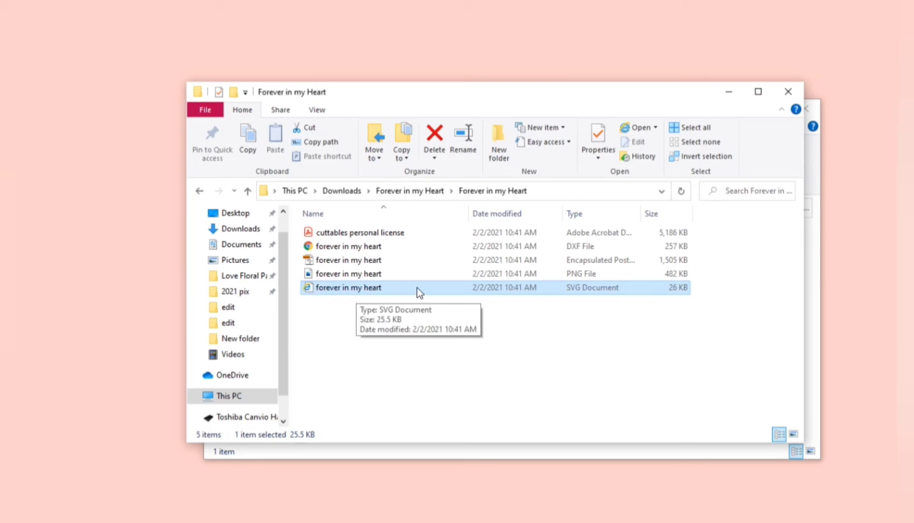
pyautogui.doubleClick(324, 286)
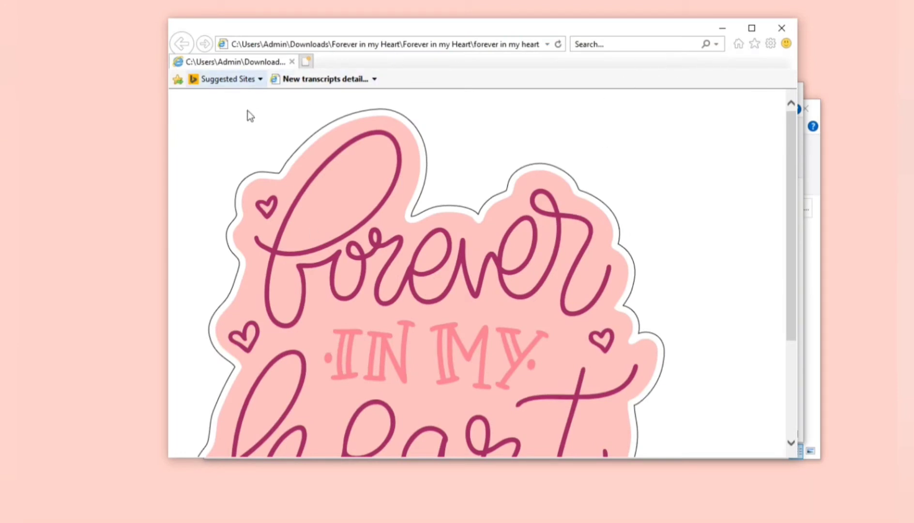
pyautogui.scroll(-3, 429, 276)
pyautogui.scroll(3, 431, 284)
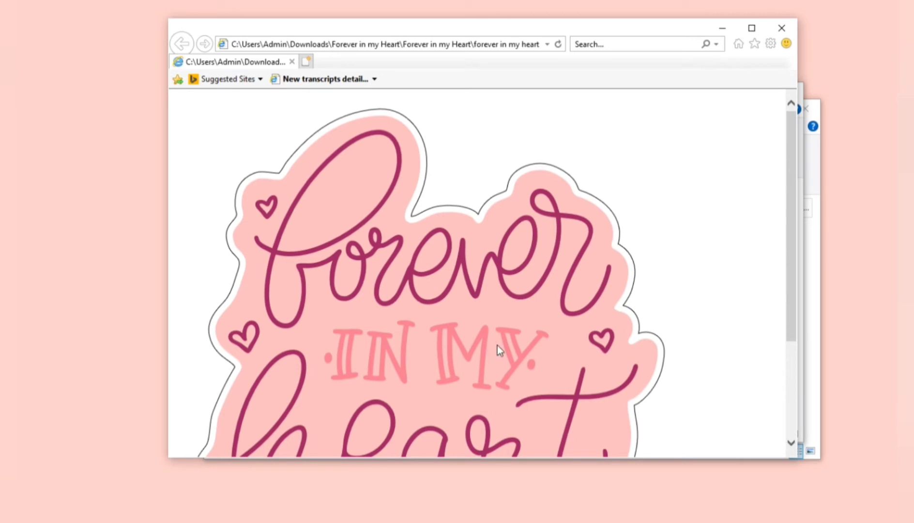
pyautogui.scroll(-3, 453, 303)
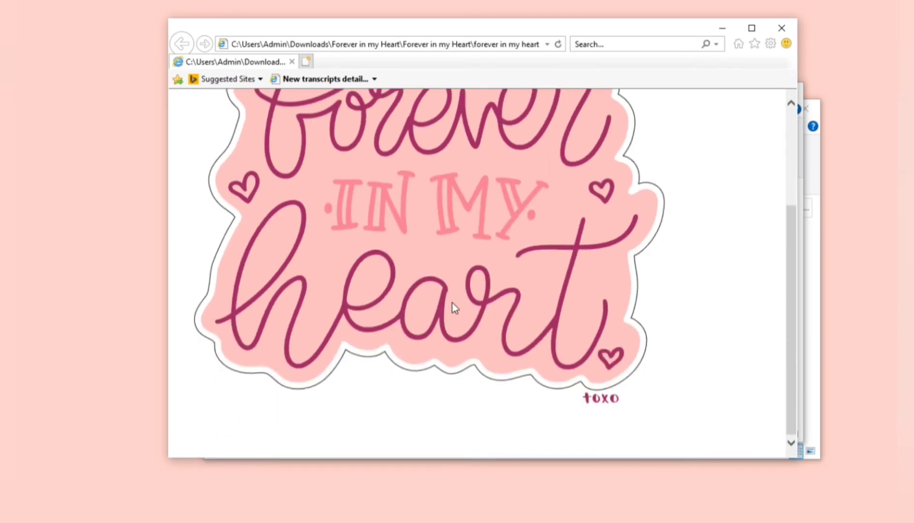
pyautogui.scroll(3, 420, 251)
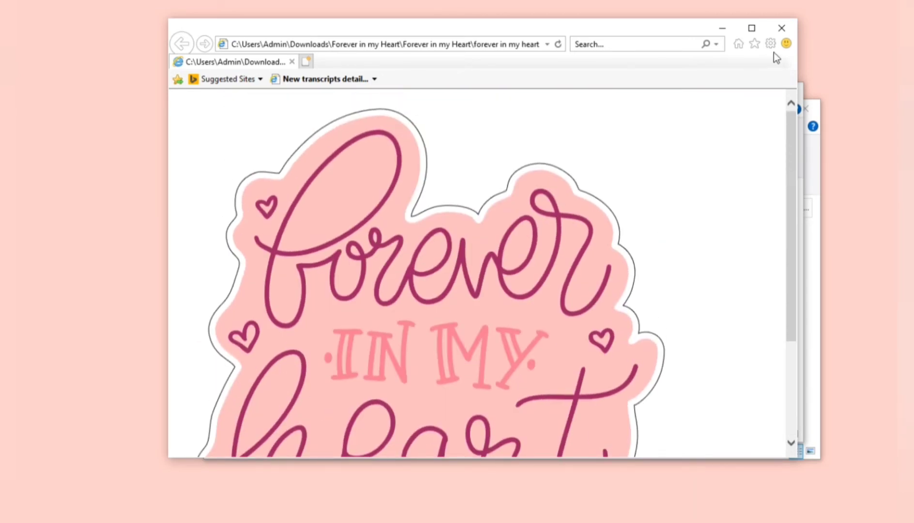
pyautogui.click(782, 28)
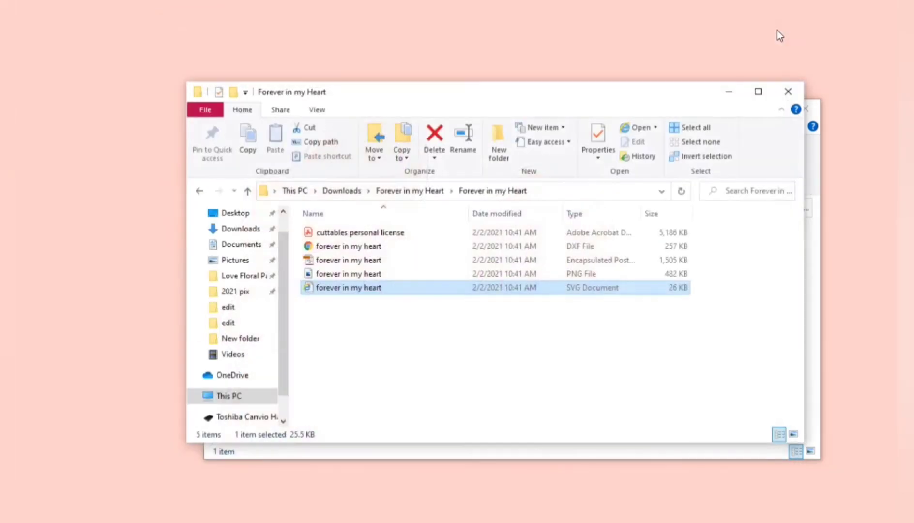
pyautogui.click(357, 275)
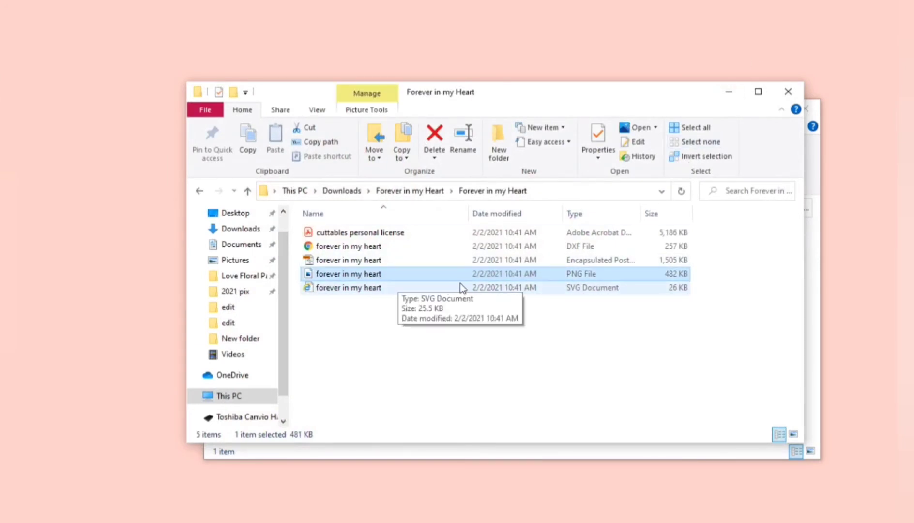
pyautogui.doubleClick(567, 273)
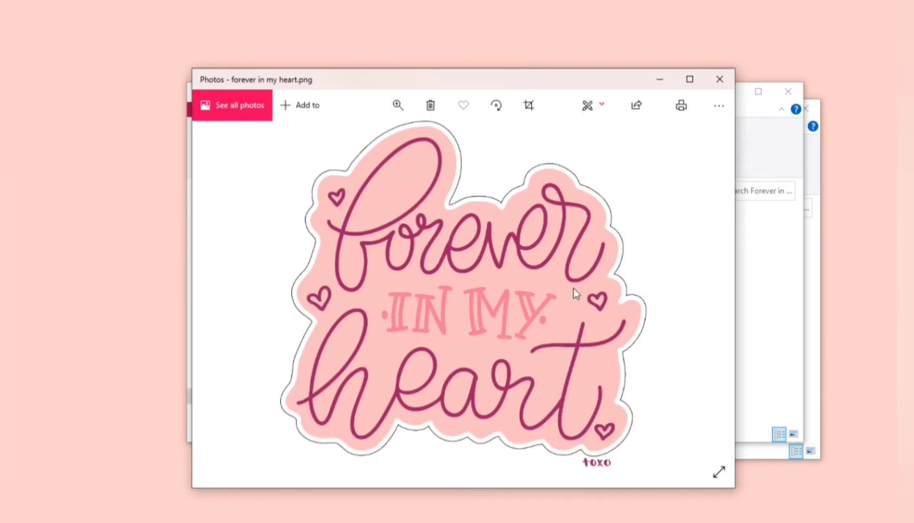
pyautogui.click(720, 79)
pyautogui.click(684, 345)
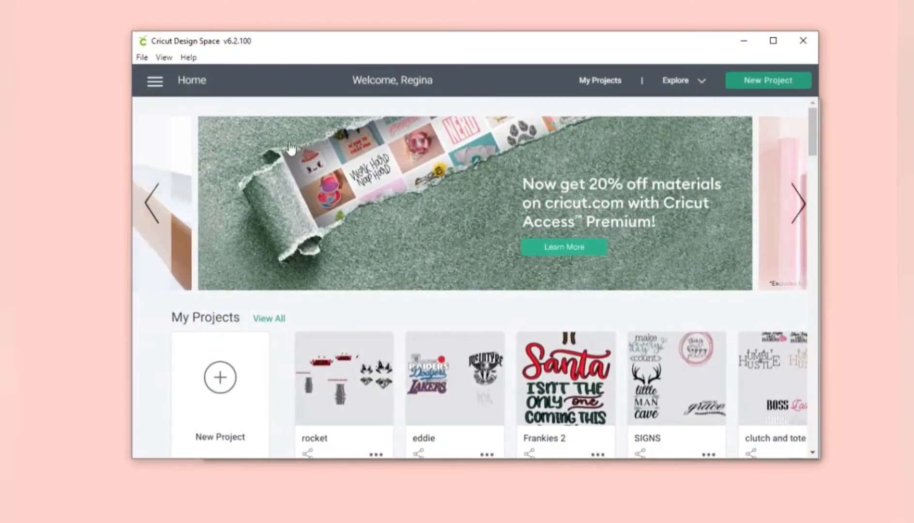
# Start a blank Untitled project, then move and enlarge the Design Space window.
pyautogui.click(208, 393)
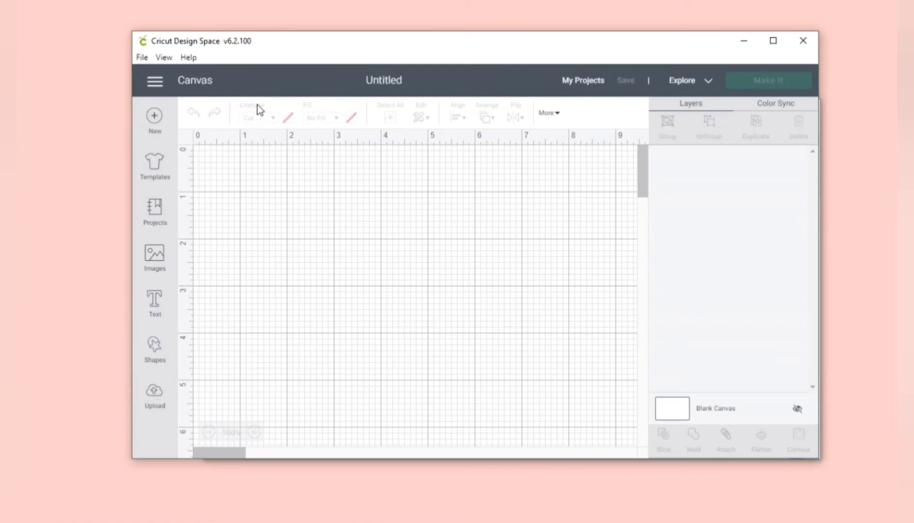
pyautogui.moveTo(289, 40); pyautogui.dragTo(222, 29)
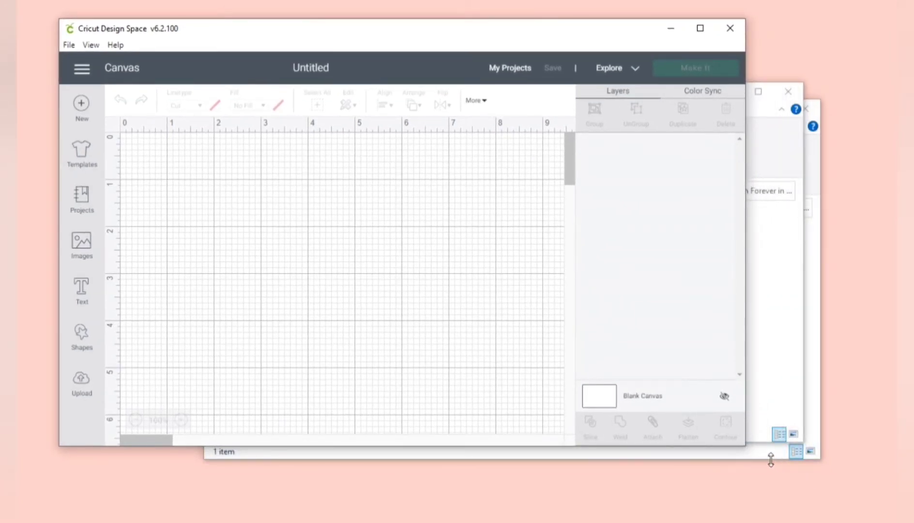
pyautogui.moveTo(745, 445); pyautogui.dragTo(884, 503)
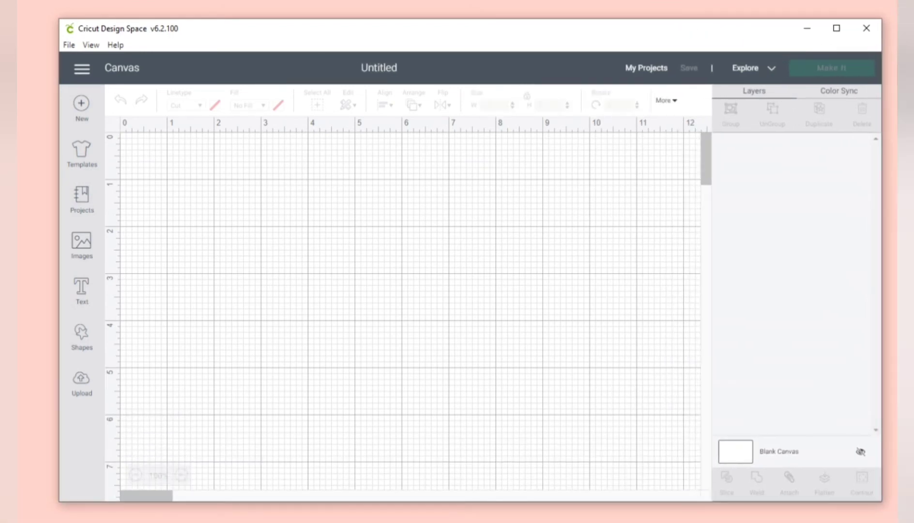
# Try uploading the Forever in my Heart zip from Downloads, which is rejected as an unsupported file type.
pyautogui.click(82, 384)
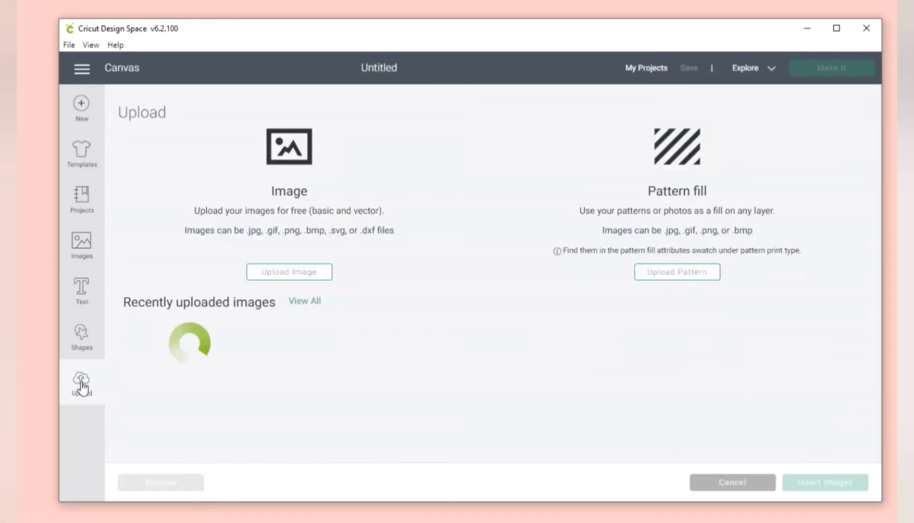
pyautogui.click(288, 273)
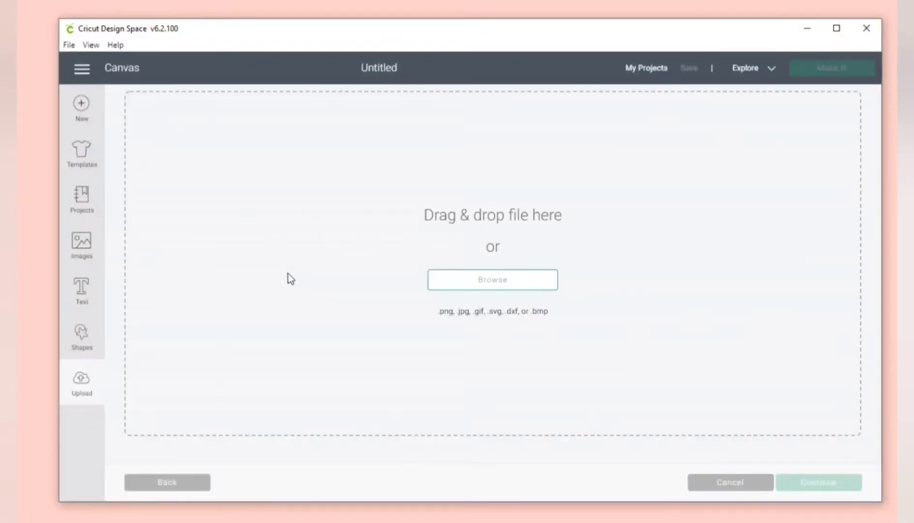
pyautogui.click(508, 288)
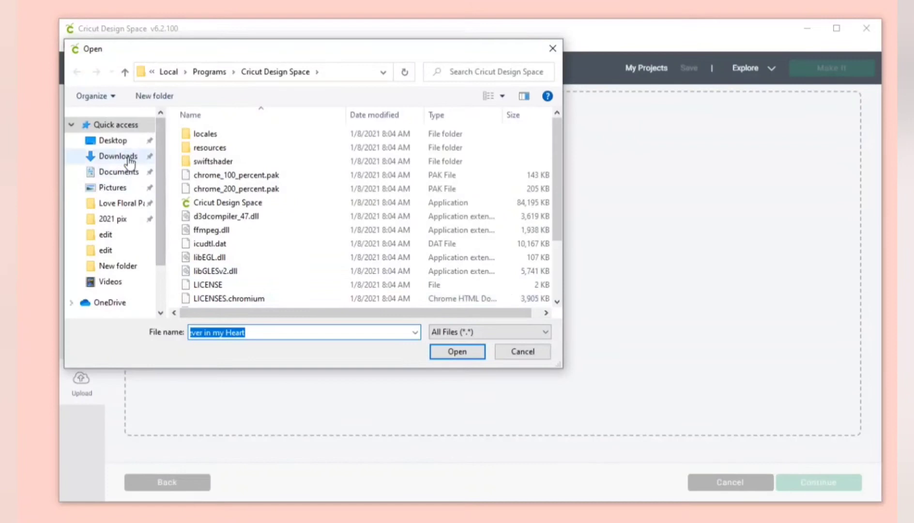
pyautogui.click(128, 158)
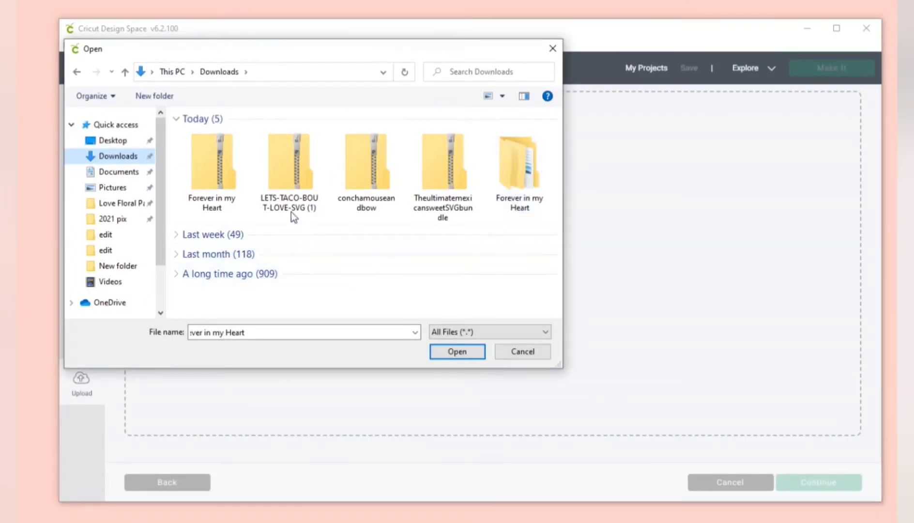
pyautogui.click(214, 201)
pyautogui.click(448, 353)
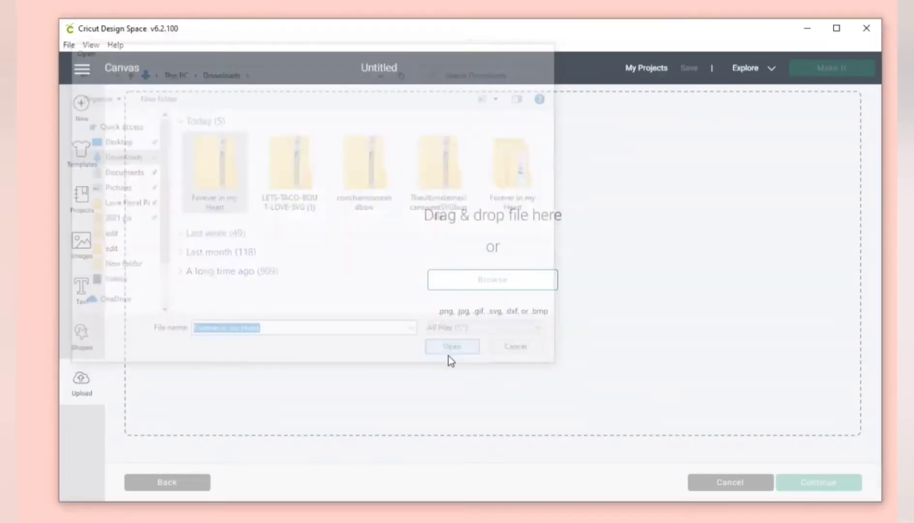
pyautogui.moveTo(404, 215); pyautogui.dragTo(549, 216)
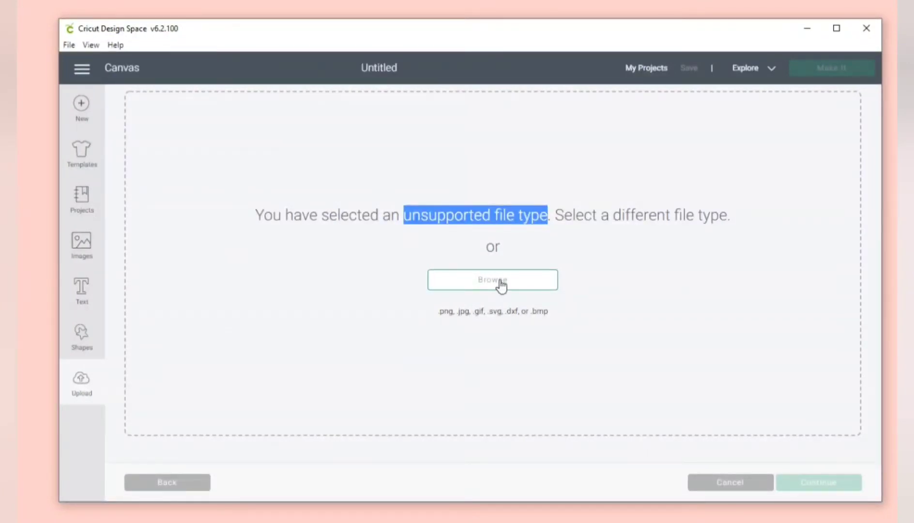
# Browse into the nested Forever in my Heart folder in Large icons view and open the pink PNG.
pyautogui.click(492, 280)
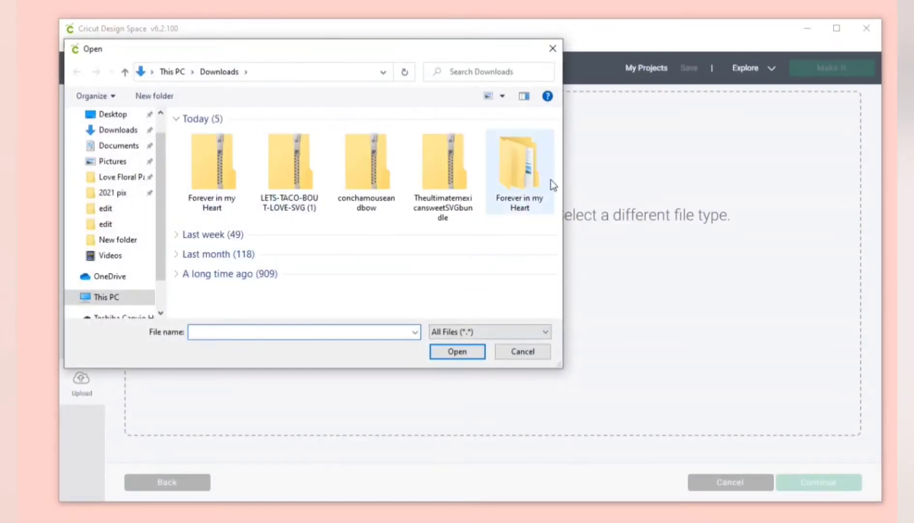
pyautogui.doubleClick(544, 179)
pyautogui.doubleClick(262, 134)
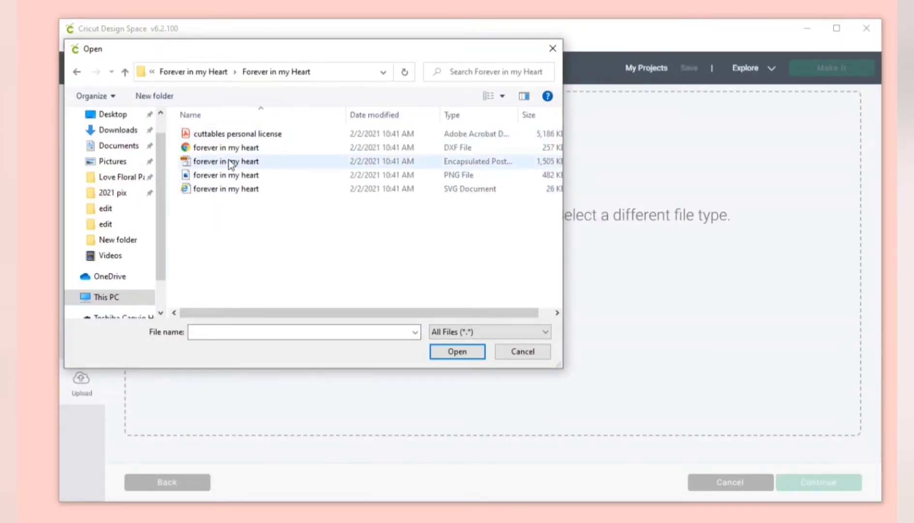
pyautogui.click(492, 187)
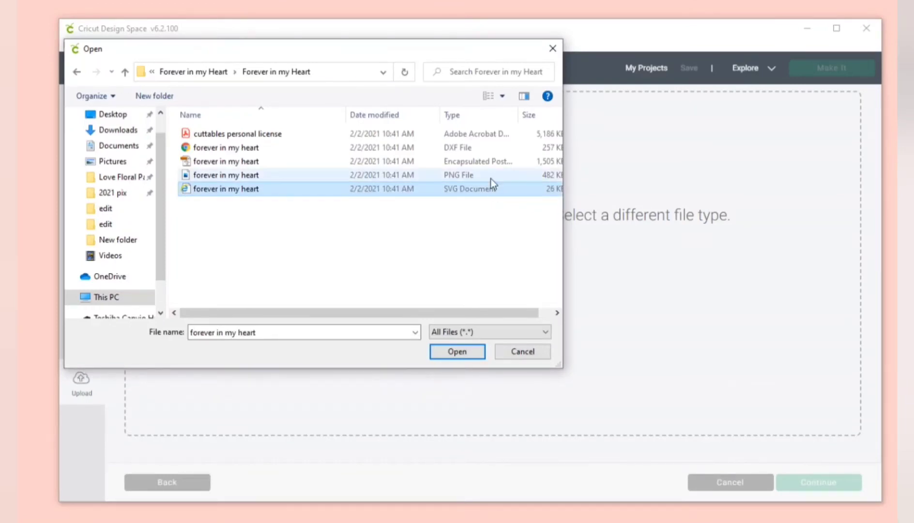
pyautogui.click(502, 98)
pyautogui.click(552, 13)
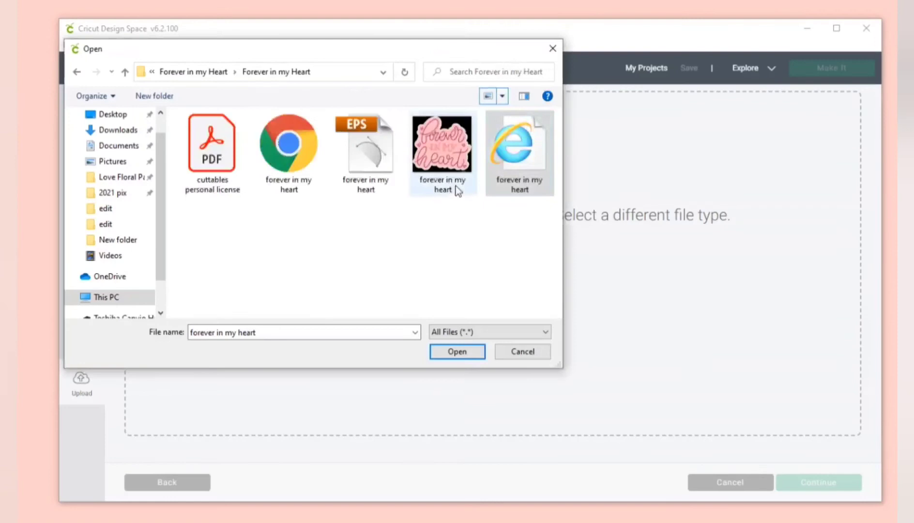
pyautogui.click(491, 263)
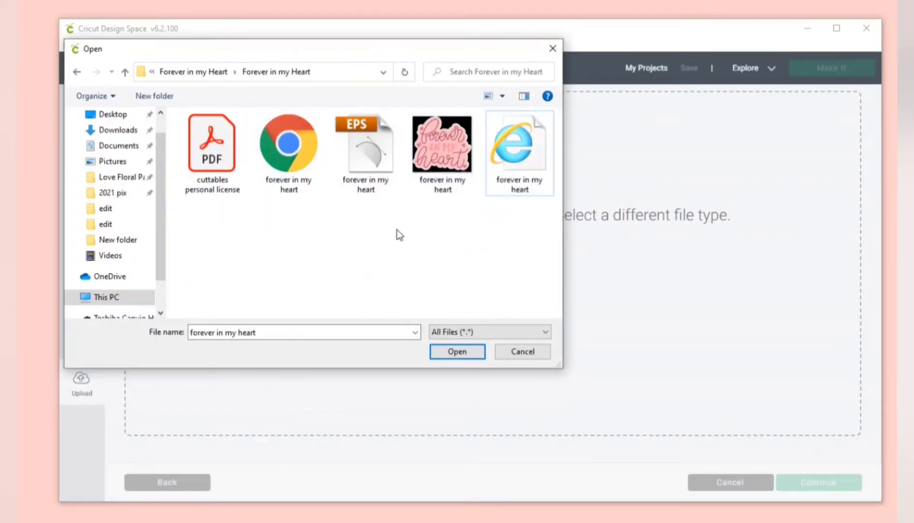
pyautogui.click(460, 173)
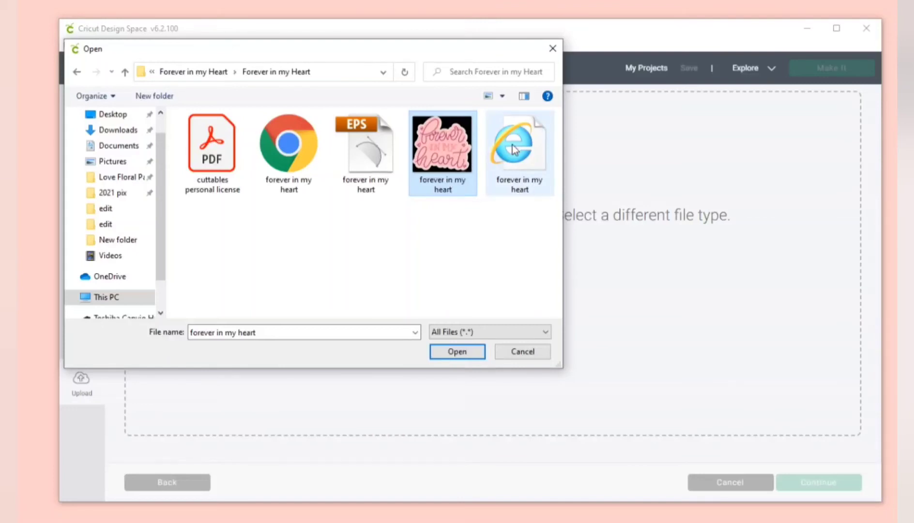
pyautogui.click(456, 352)
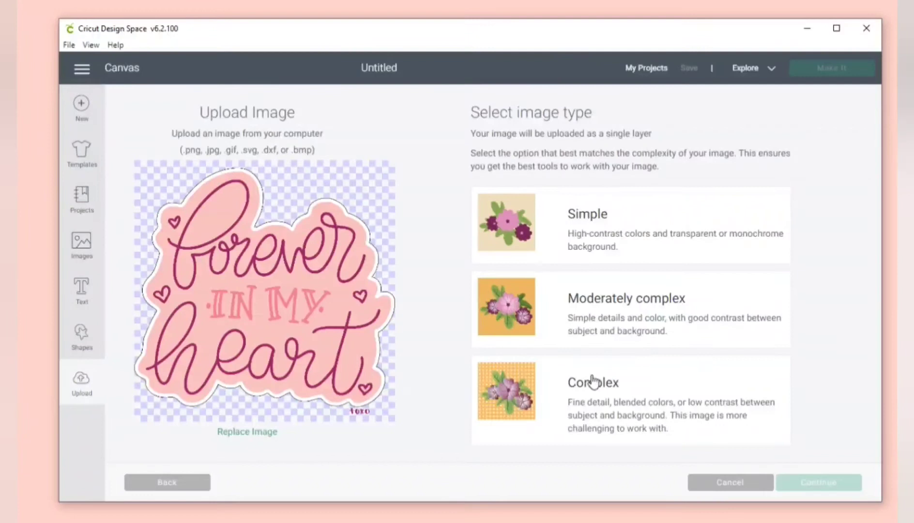
# Upload the PNG as a Complex Print Then Cut image named forever in my heart.
pyautogui.click(606, 387)
pyautogui.click(805, 495)
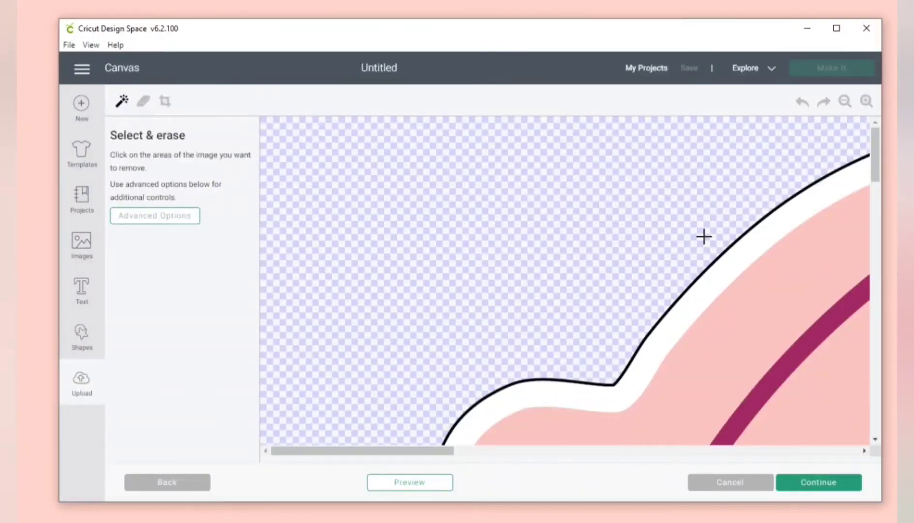
pyautogui.click(842, 107)
pyautogui.click(842, 107)
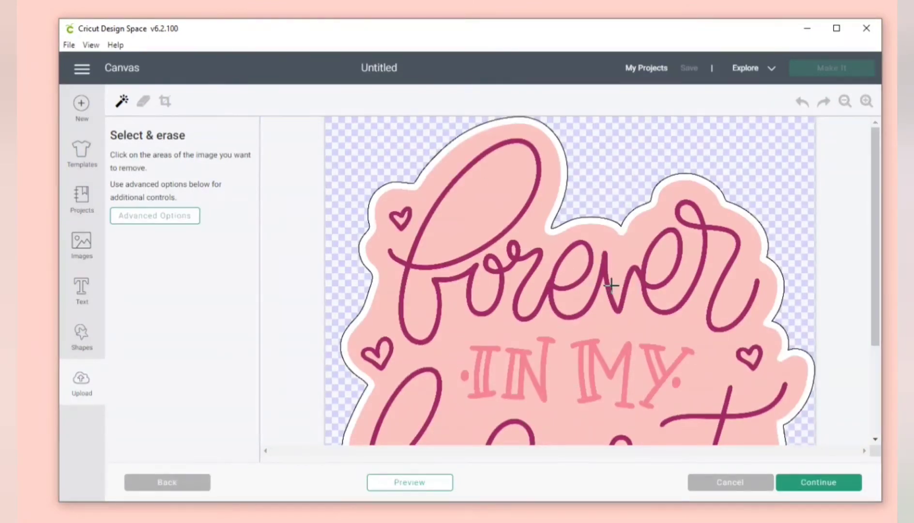
pyautogui.click(816, 482)
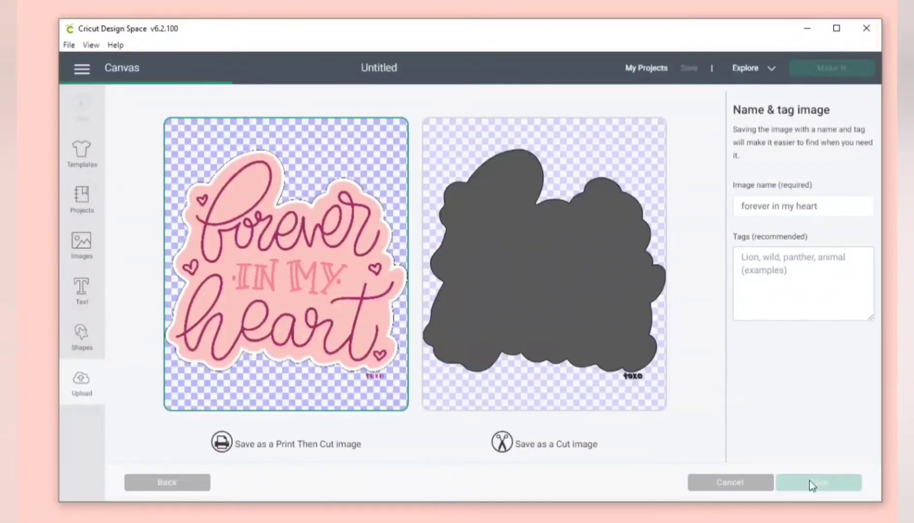
pyautogui.click(810, 481)
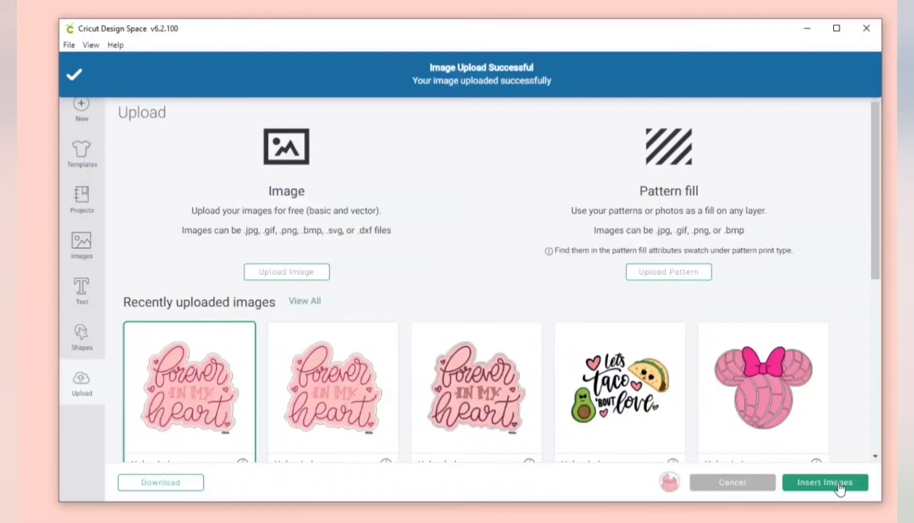
# Insert the uploaded sticker at 25% zoom and shrink it to 6.138 × 5.779 inches.
pyautogui.click(836, 483)
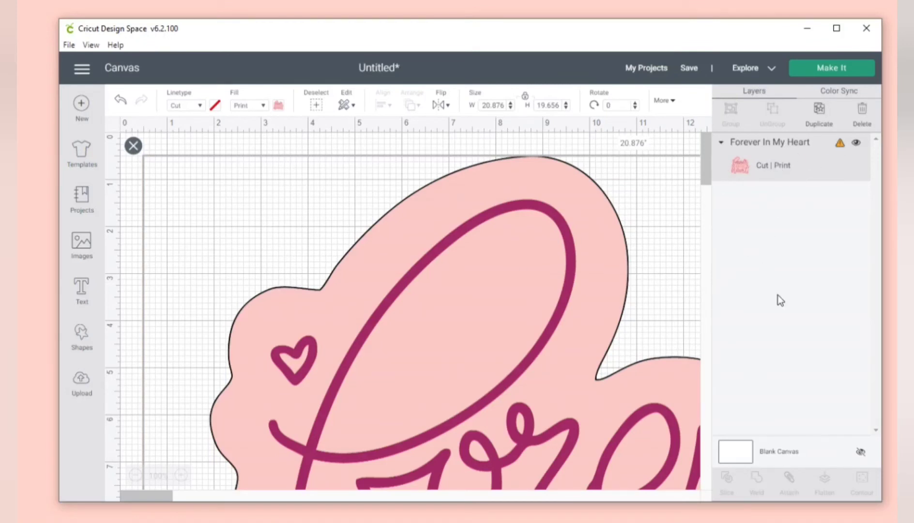
pyautogui.click(135, 476)
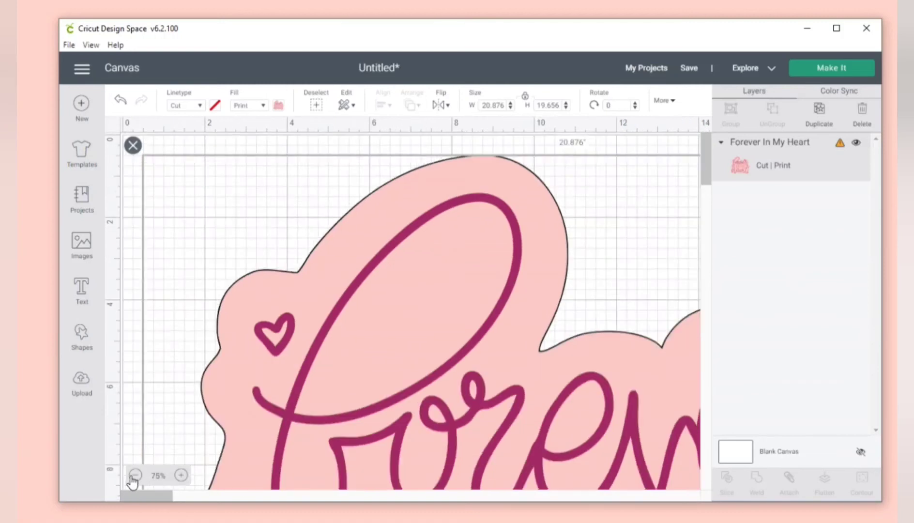
pyautogui.click(135, 476)
pyautogui.click(135, 476)
pyautogui.moveTo(266, 249); pyautogui.dragTo(313, 263)
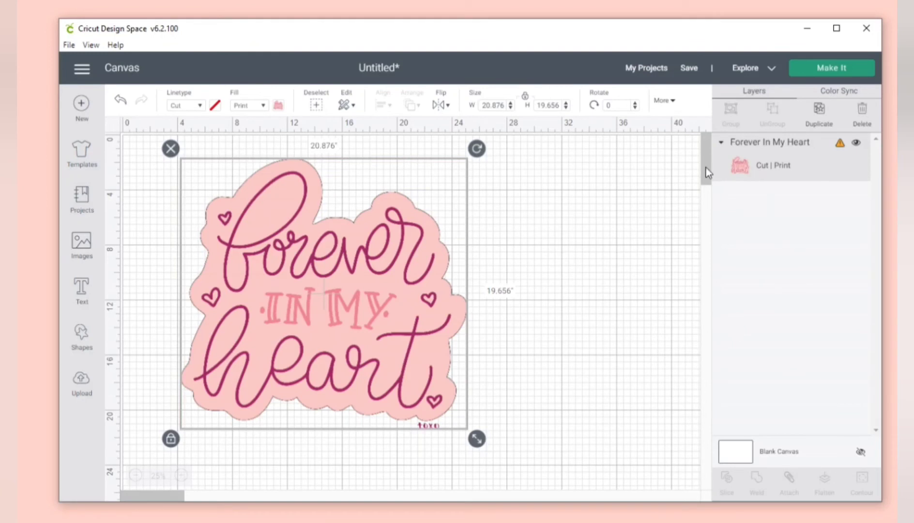
pyautogui.moveTo(477, 439); pyautogui.dragTo(185, 269)
pyautogui.click(190, 271)
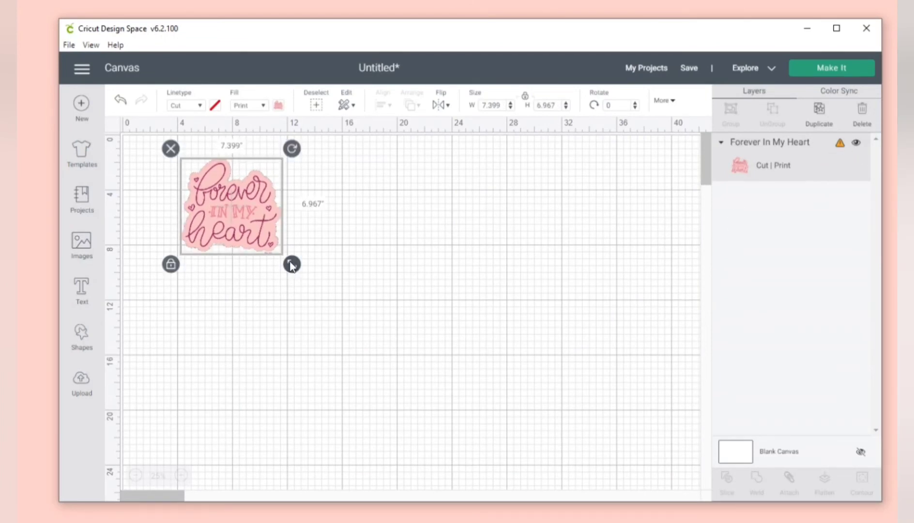
pyautogui.moveTo(290, 262); pyautogui.dragTo(274, 248)
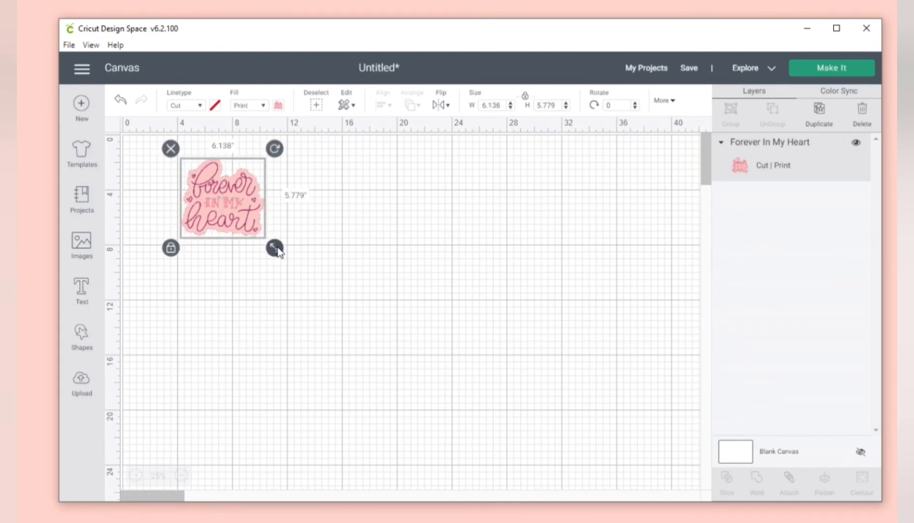
# Preview the sticker on the Make It mat, cancel back, and delete it from the canvas.
pyautogui.click(182, 476)
pyautogui.click(182, 476)
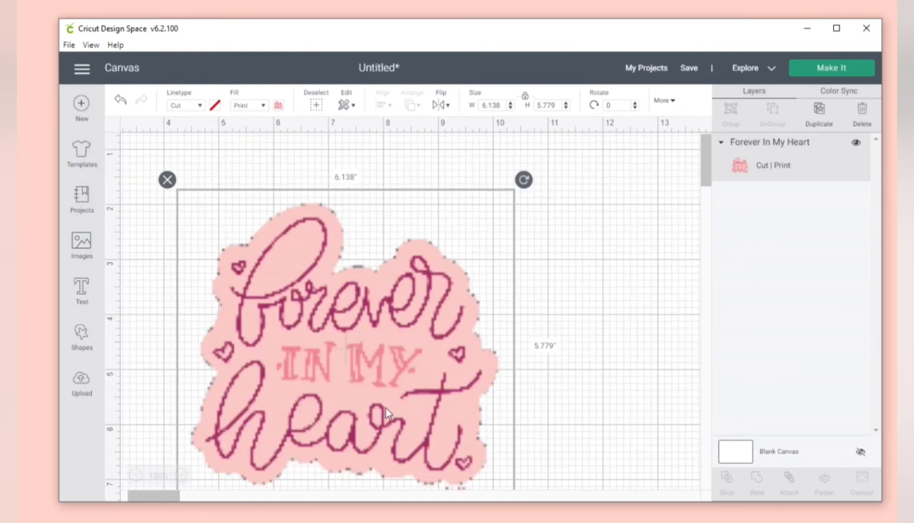
pyautogui.scroll(1, 369, 361)
pyautogui.moveTo(381, 342); pyautogui.dragTo(389, 349)
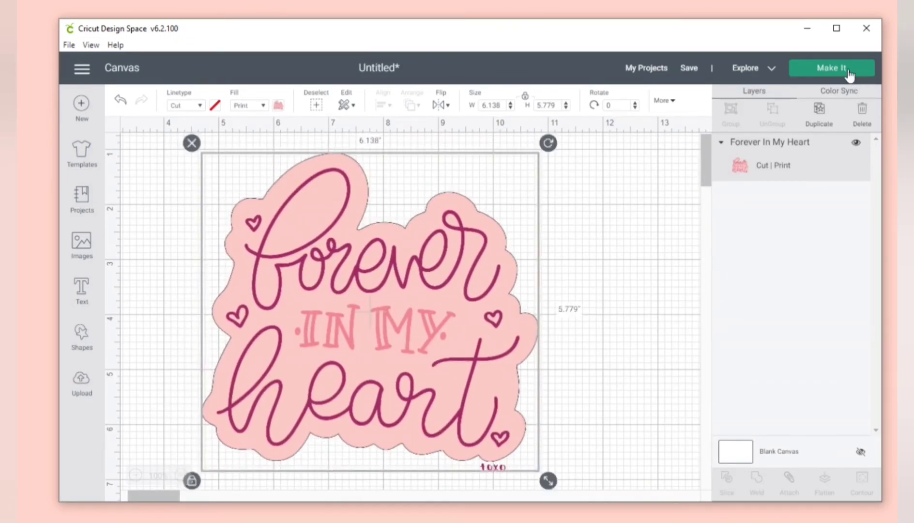
pyautogui.click(848, 70)
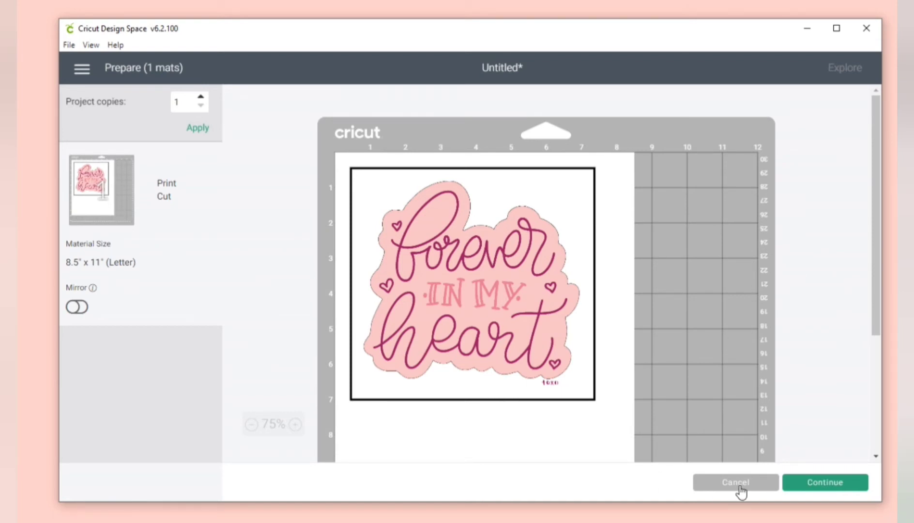
pyautogui.click(740, 487)
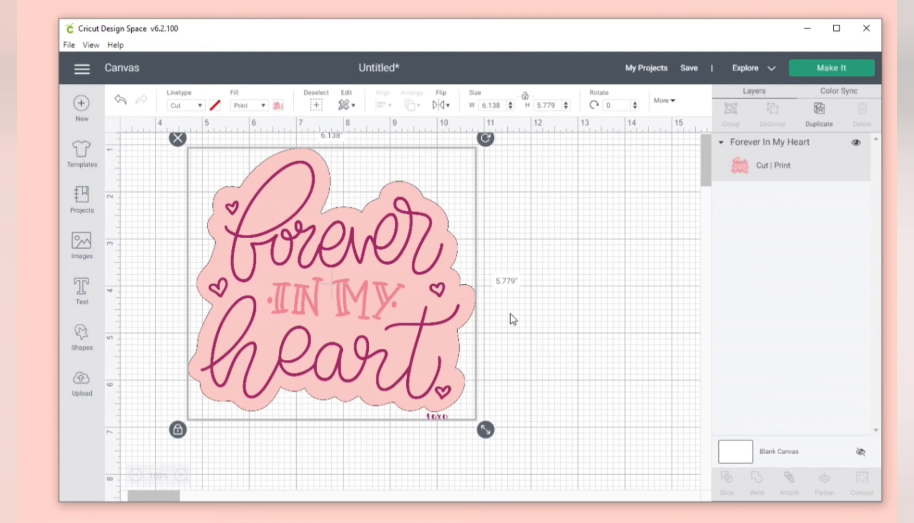
pyautogui.click(179, 138)
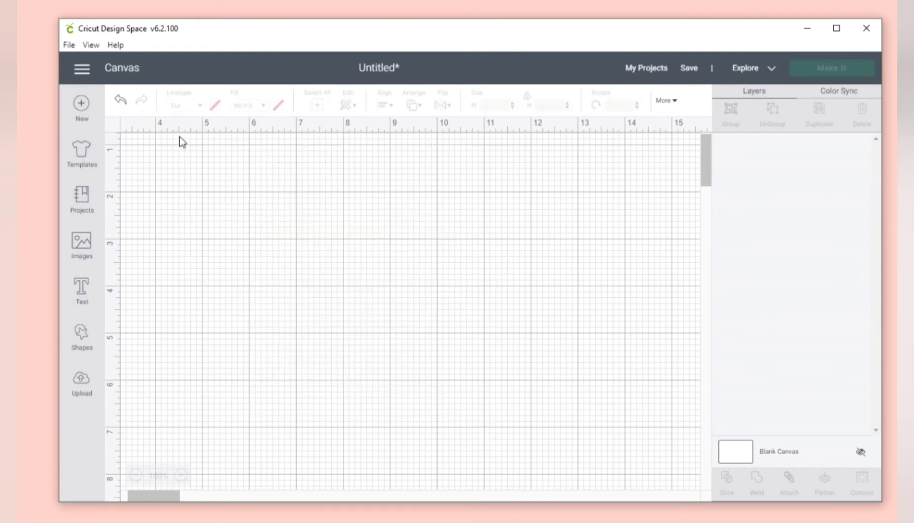
# Browse to the forever in my heart SVG in Details view and open it for upload.
pyautogui.click(82, 378)
pyautogui.click(285, 273)
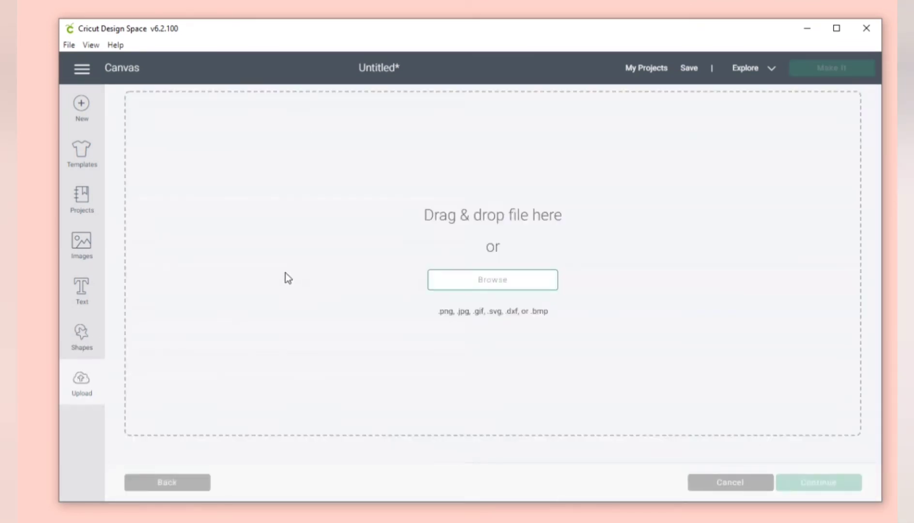
pyautogui.click(534, 285)
pyautogui.click(528, 165)
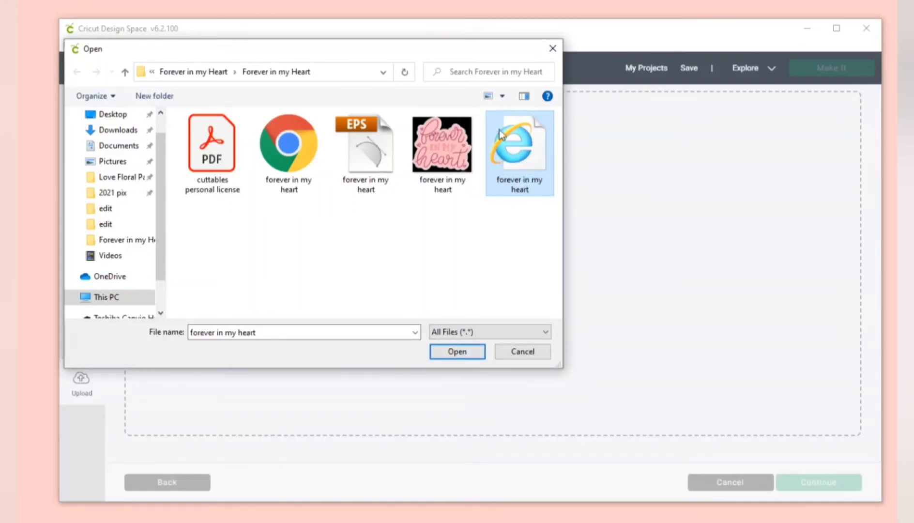
pyautogui.click(503, 96)
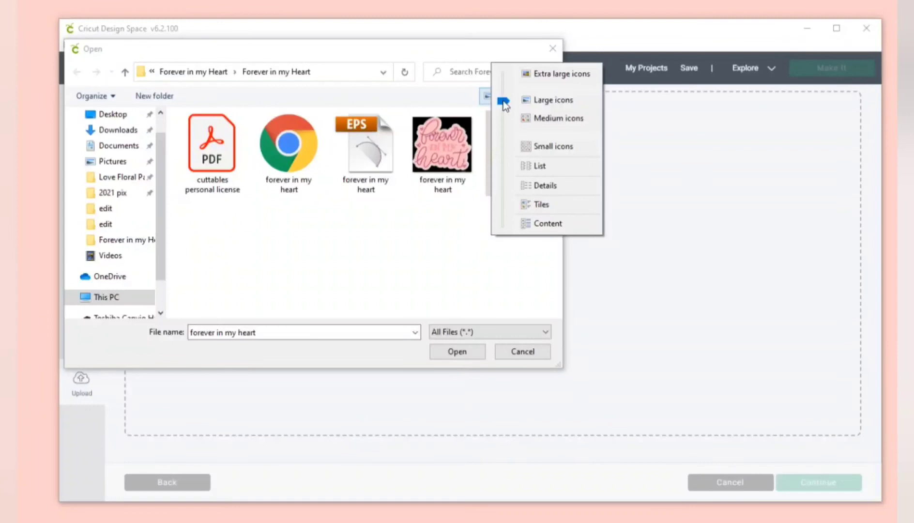
pyautogui.click(562, 185)
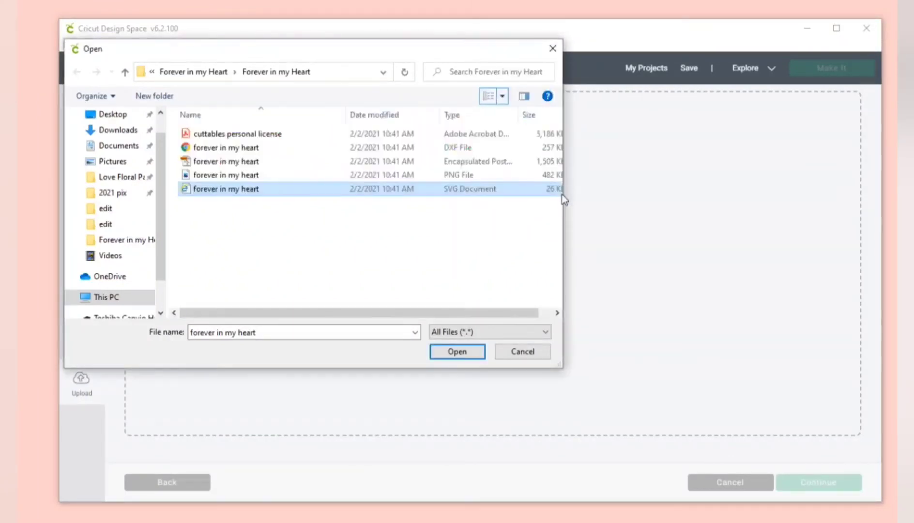
pyautogui.click(468, 189)
pyautogui.click(459, 357)
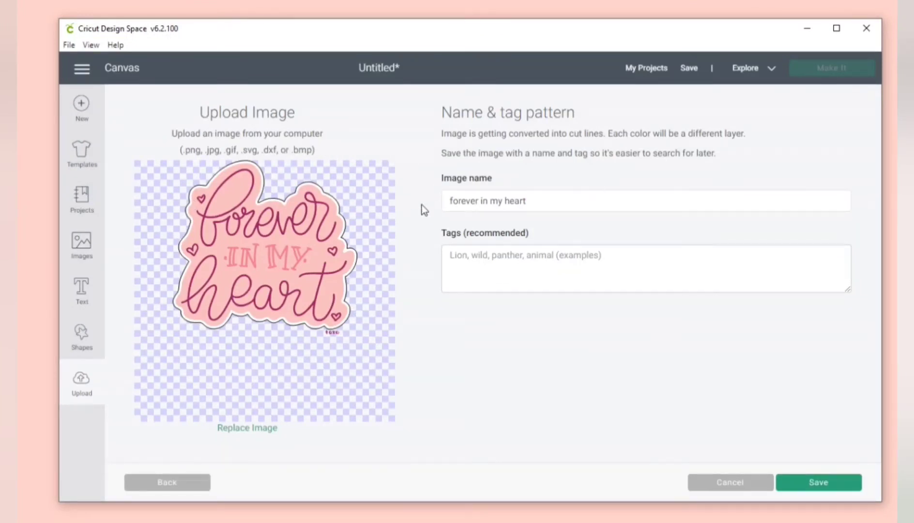
# Save the SVG upload and insert it as a 10.007 × 9.431-inch layered group.
pyautogui.click(823, 482)
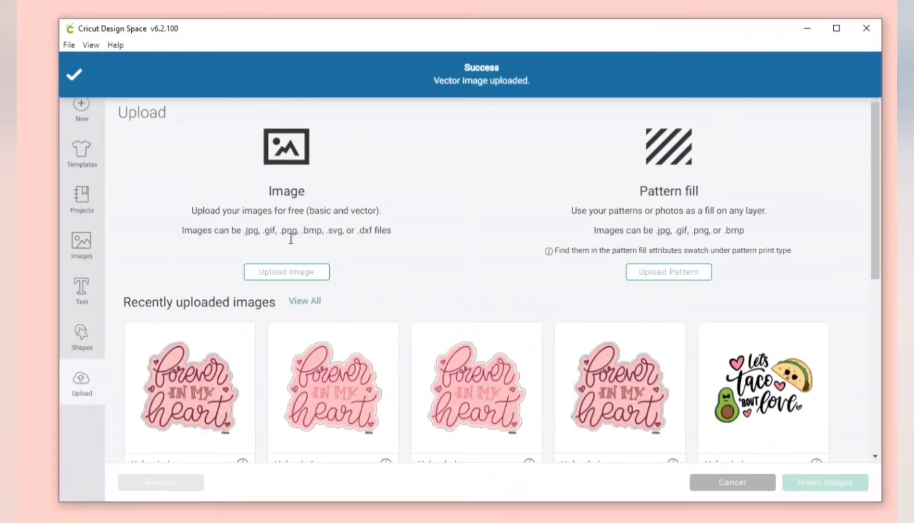
pyautogui.click(199, 388)
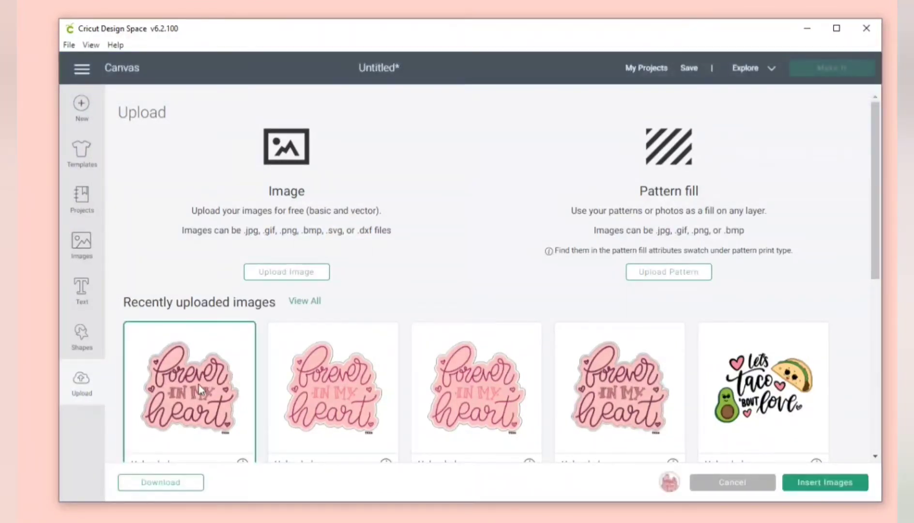
pyautogui.click(822, 485)
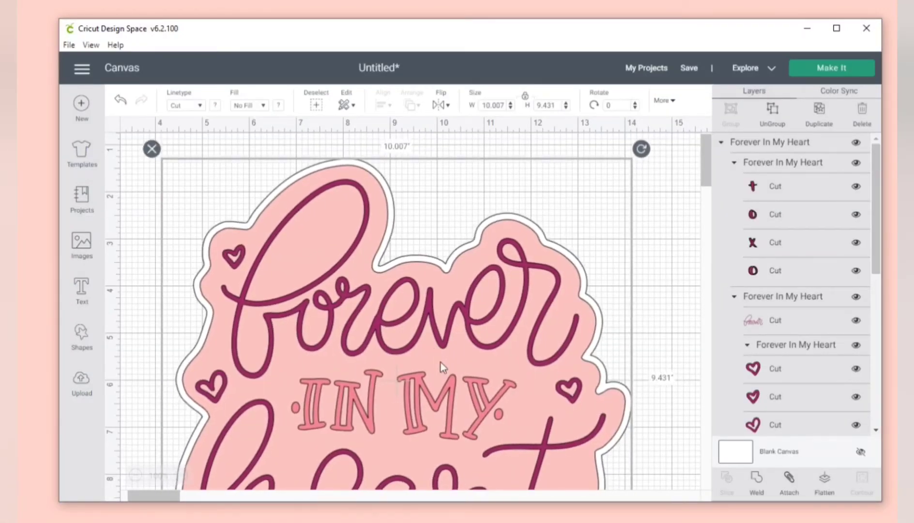
pyautogui.click(136, 475)
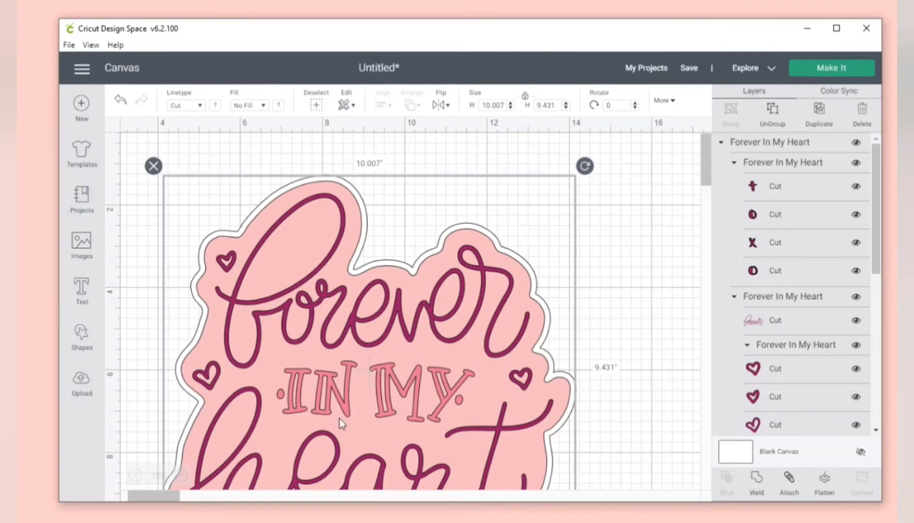
pyautogui.moveTo(340, 419); pyautogui.dragTo(384, 374)
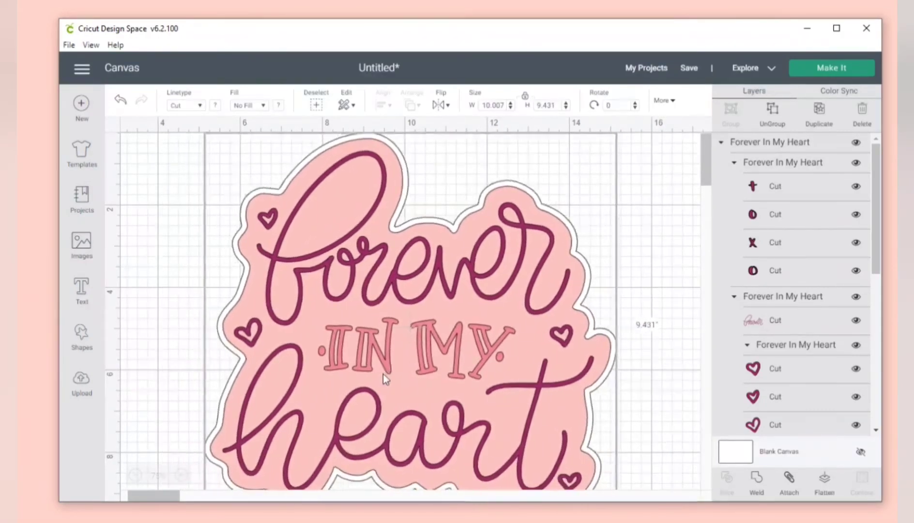
pyautogui.click(136, 475)
# Reposition the design on the canvas and ungroup it into its parts.
pyautogui.moveTo(462, 349); pyautogui.dragTo(460, 375)
pyautogui.click(629, 386)
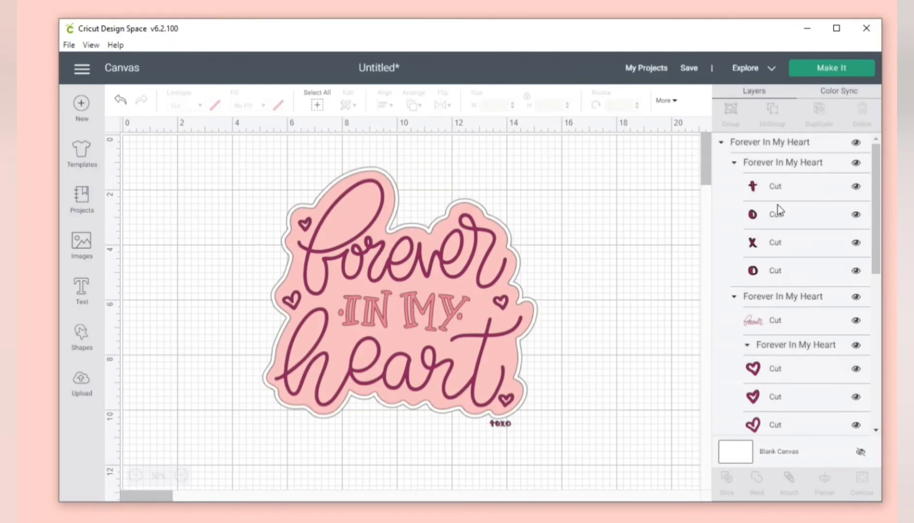
pyautogui.scroll(-7, 778, 206)
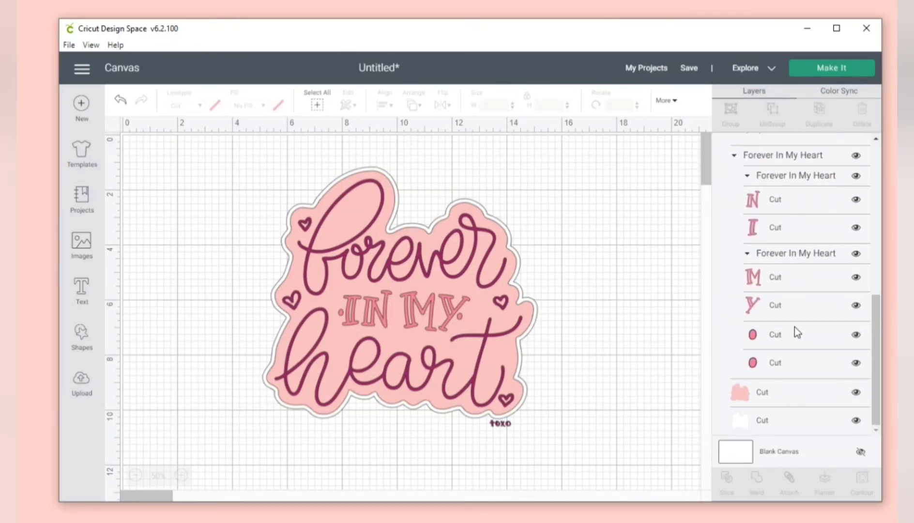
pyautogui.scroll(7, 797, 329)
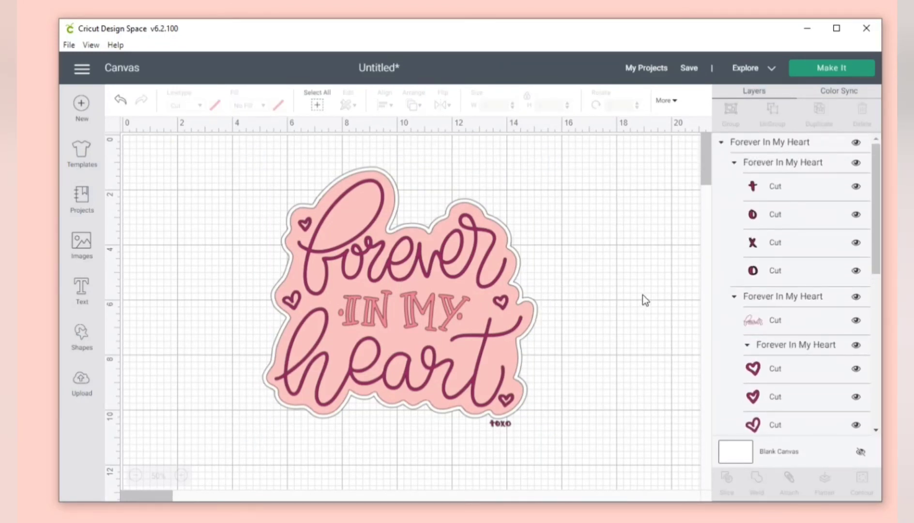
pyautogui.moveTo(393, 292); pyautogui.dragTo(439, 281)
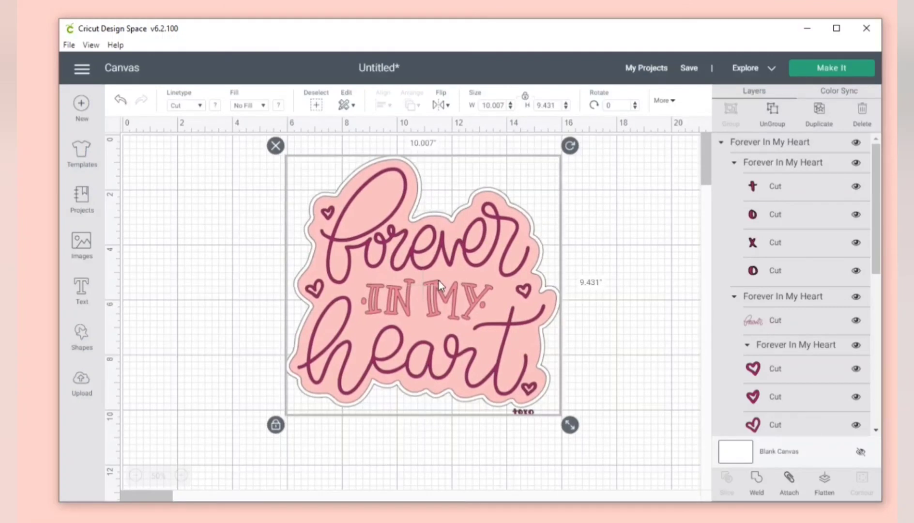
pyautogui.rightClick(439, 281)
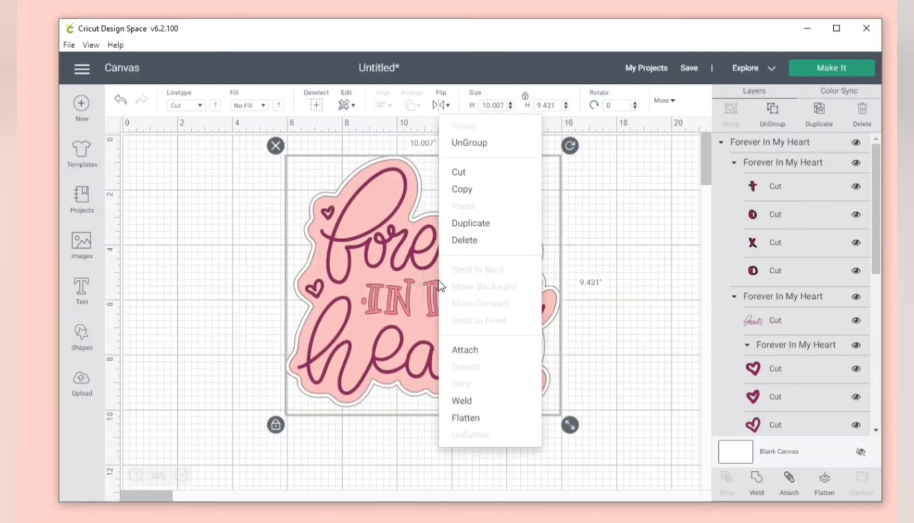
pyautogui.click(483, 142)
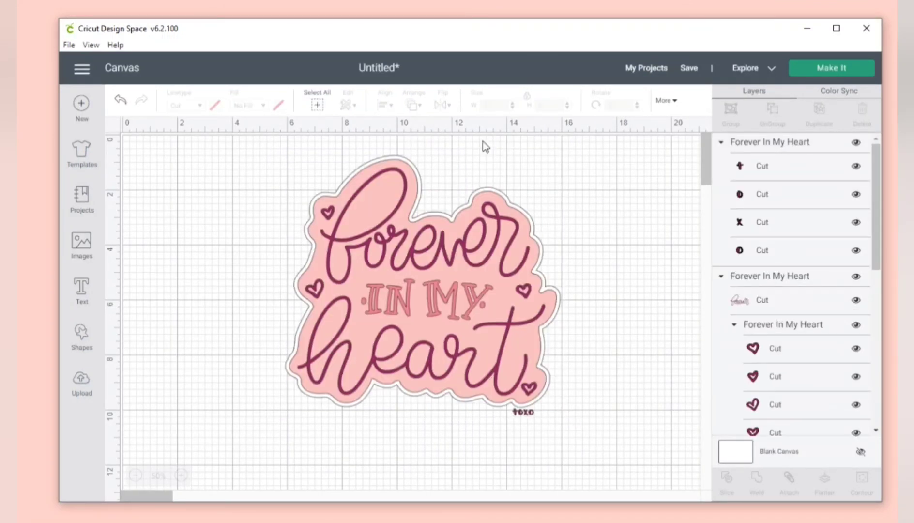
# Move the forever heart lettering right, IN MY below, backings left, and delete the xoxo text.
pyautogui.click(459, 254)
pyautogui.moveTo(458, 254); pyautogui.dragTo(598, 255)
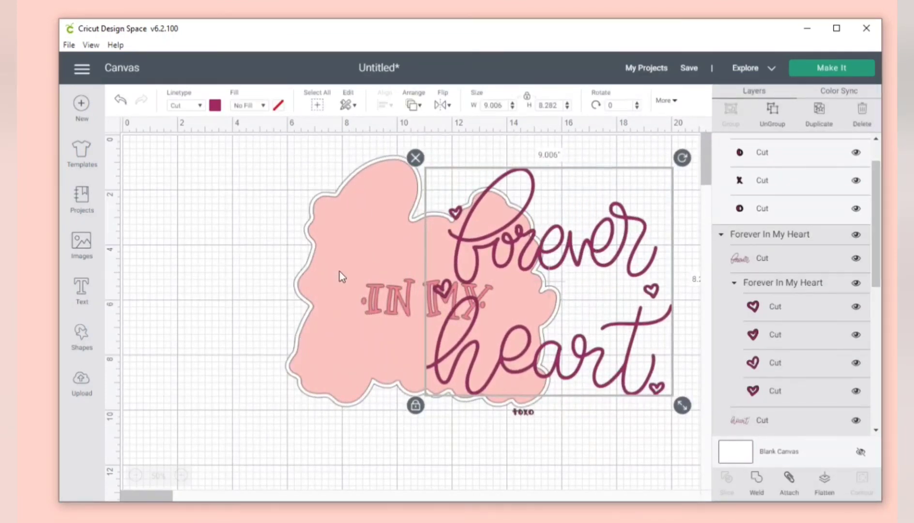
pyautogui.moveTo(374, 300); pyautogui.dragTo(385, 446)
pyautogui.moveTo(336, 345); pyautogui.dragTo(257, 330)
pyautogui.moveTo(405, 160); pyautogui.dragTo(242, 162)
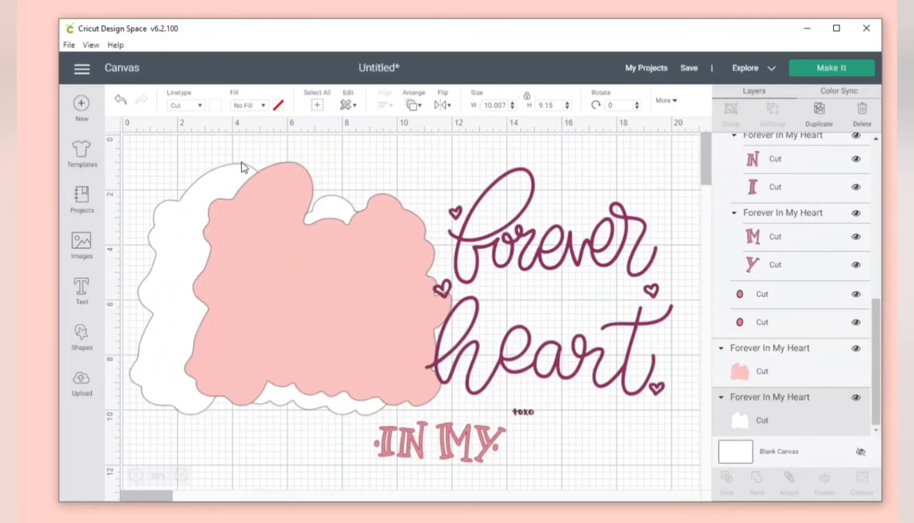
pyautogui.moveTo(521, 415); pyautogui.dragTo(576, 428)
pyautogui.press('Delete')
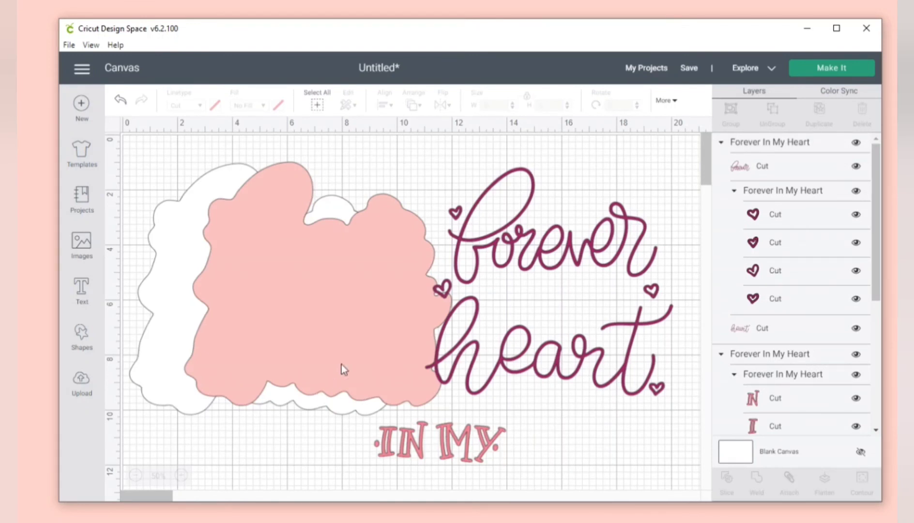
# Color the forever heart script purple and the IN MY lettering black.
pyautogui.click(510, 244)
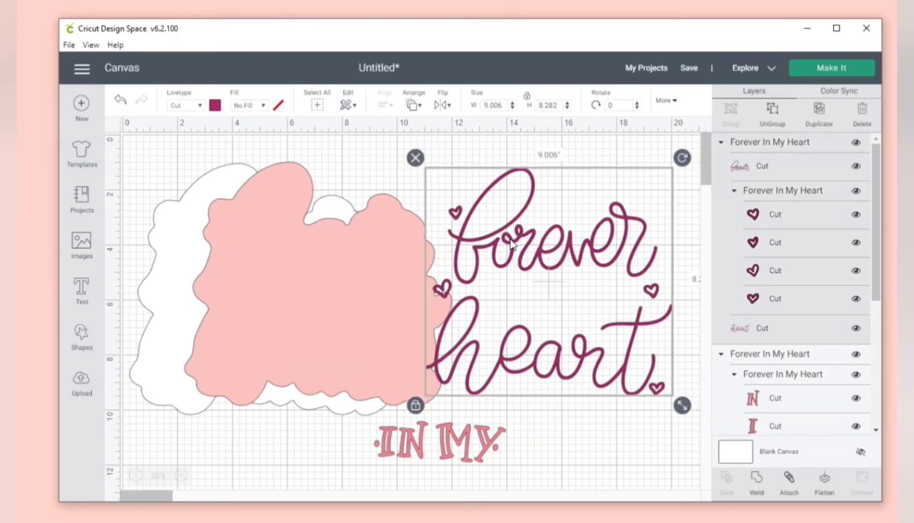
pyautogui.click(215, 106)
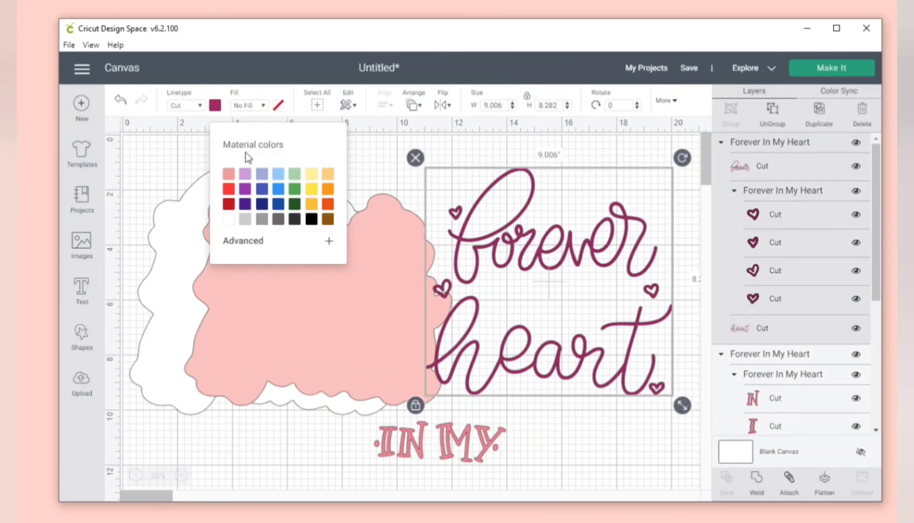
pyautogui.click(244, 194)
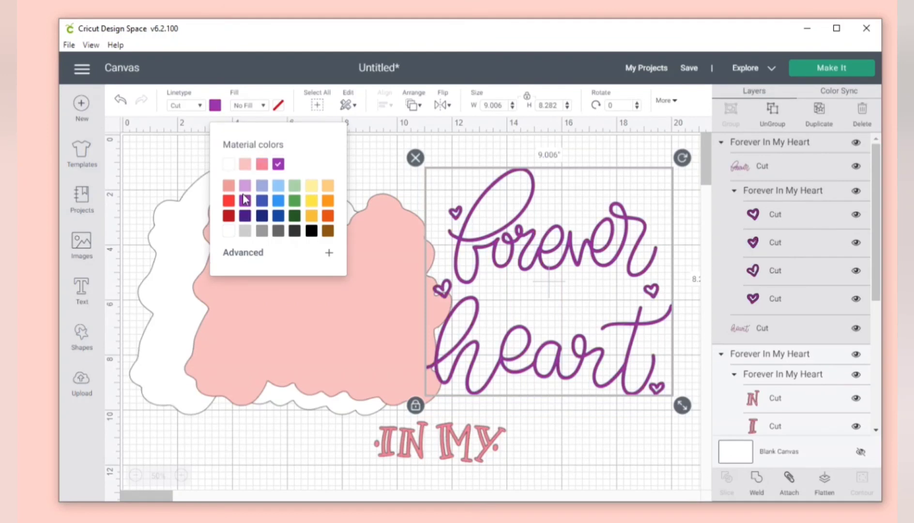
pyautogui.click(417, 453)
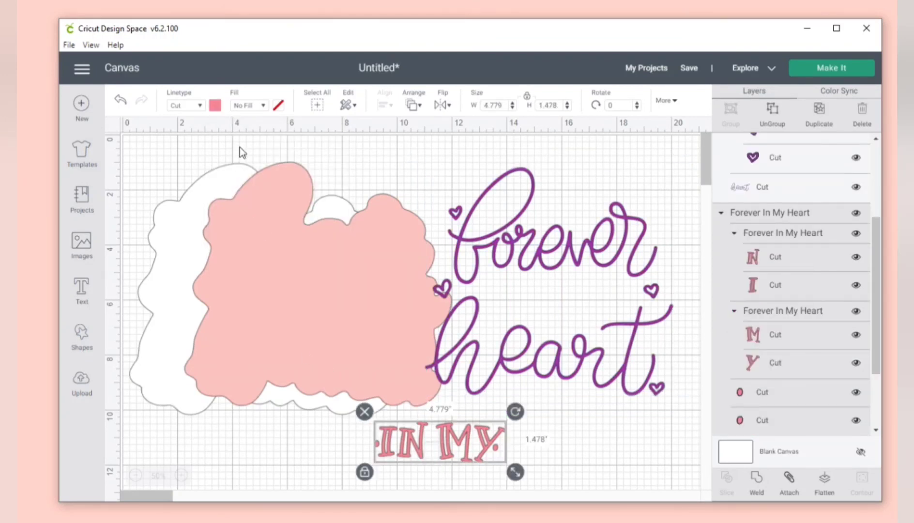
pyautogui.click(215, 105)
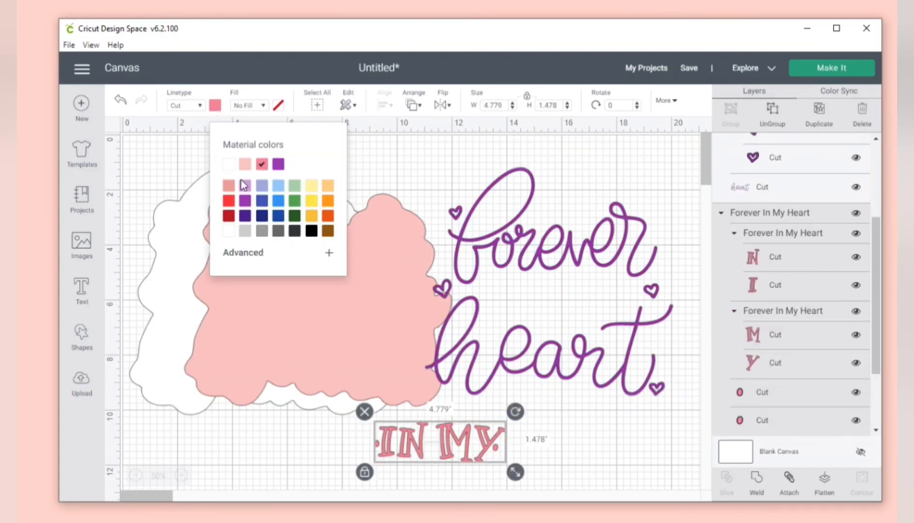
pyautogui.click(312, 230)
# Place forever heart on the pink cloud with IN MY at its centre.
pyautogui.click(503, 352)
pyautogui.moveTo(504, 353); pyautogui.dragTo(286, 366)
pyautogui.click(557, 375)
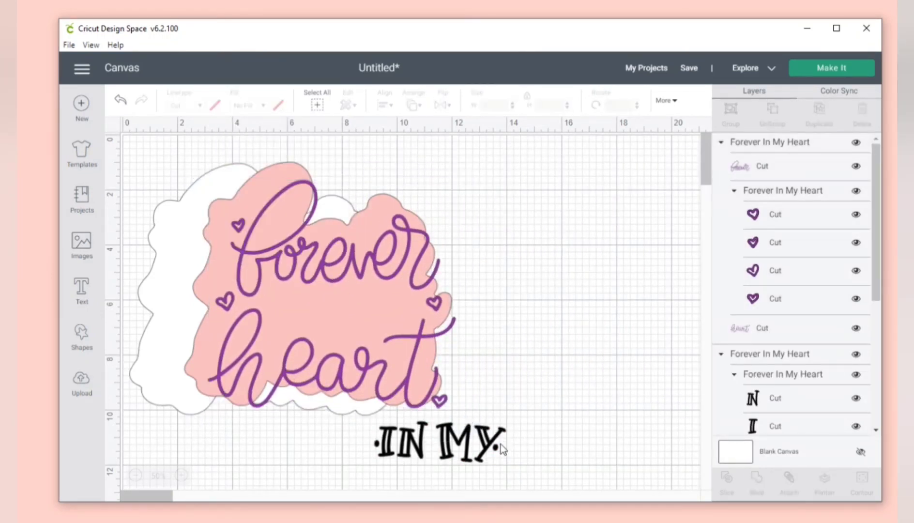
pyautogui.moveTo(490, 450); pyautogui.dragTo(390, 322)
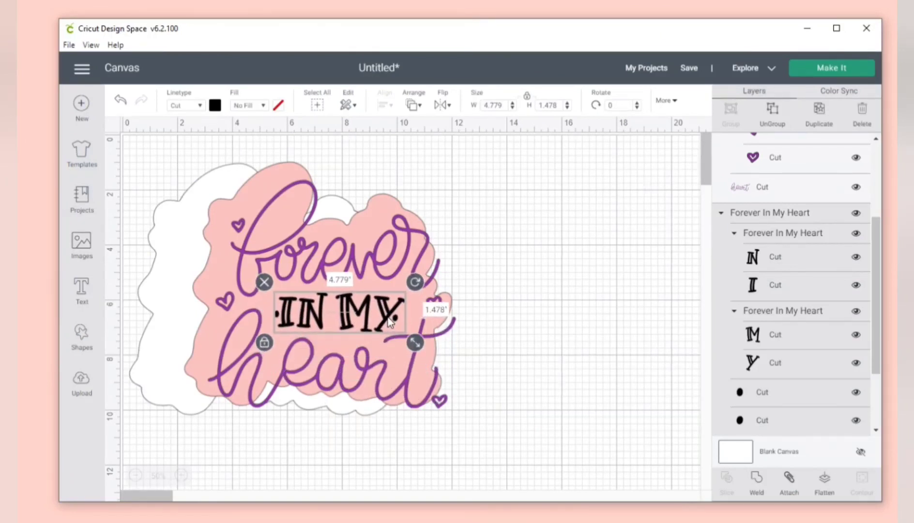
pyautogui.click(821, 72)
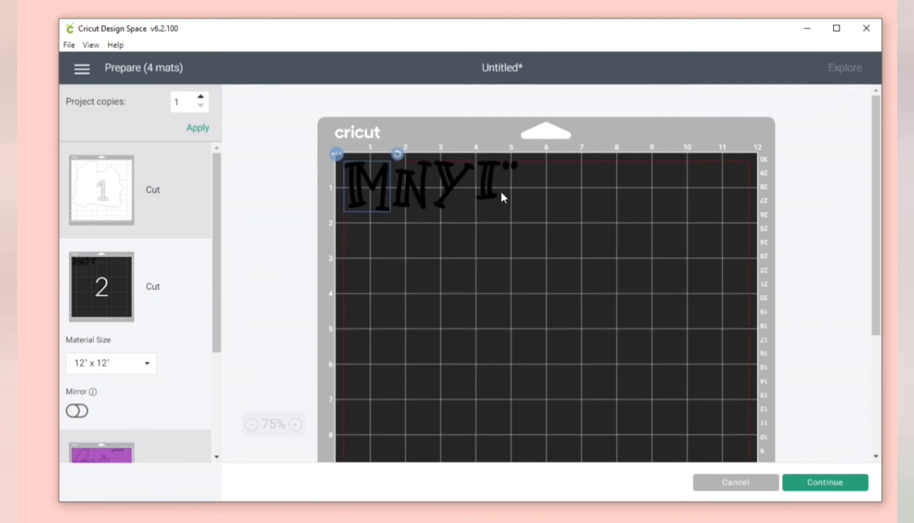
pyautogui.scroll(-3, 180, 411)
pyautogui.click(121, 346)
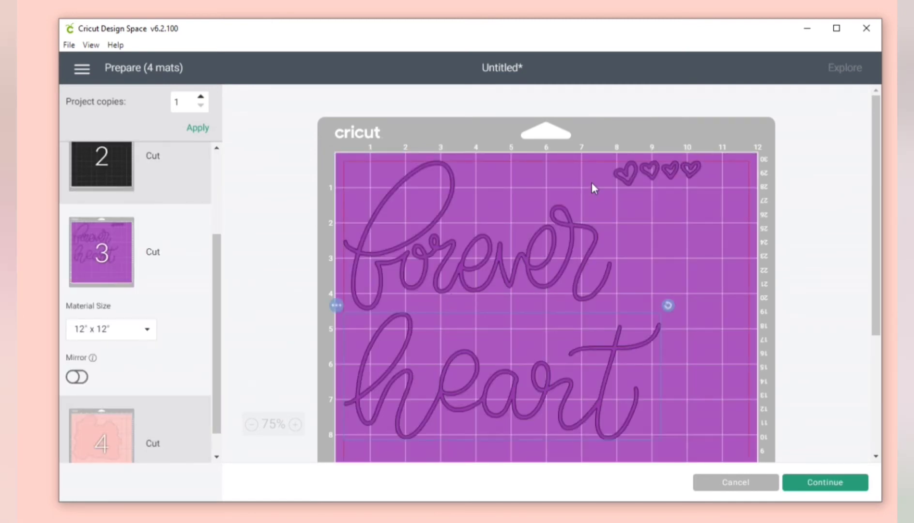
pyautogui.scroll(-3, 476, 357)
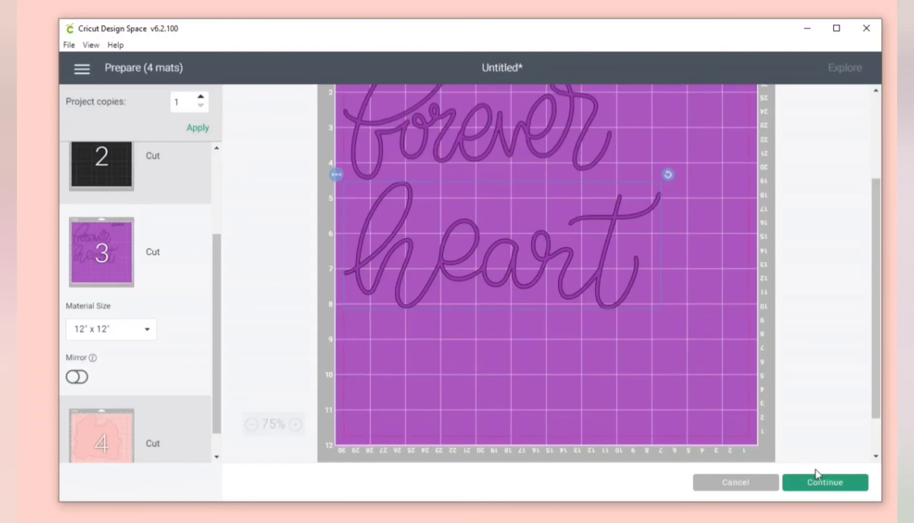
# Back on the canvas, move the forever heart script off the backing and attach its pieces.
pyautogui.click(740, 483)
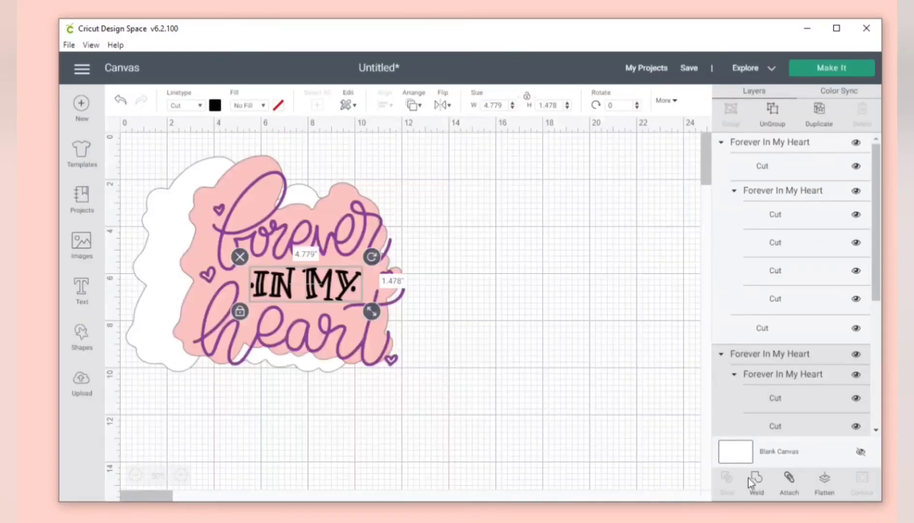
pyautogui.click(567, 287)
pyautogui.click(324, 307)
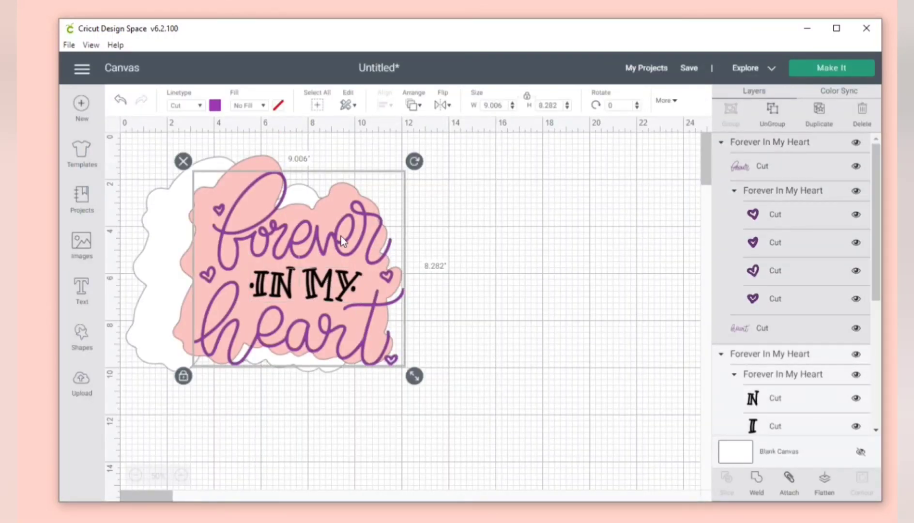
pyautogui.moveTo(341, 241); pyautogui.dragTo(539, 239)
pyautogui.rightClick(549, 248)
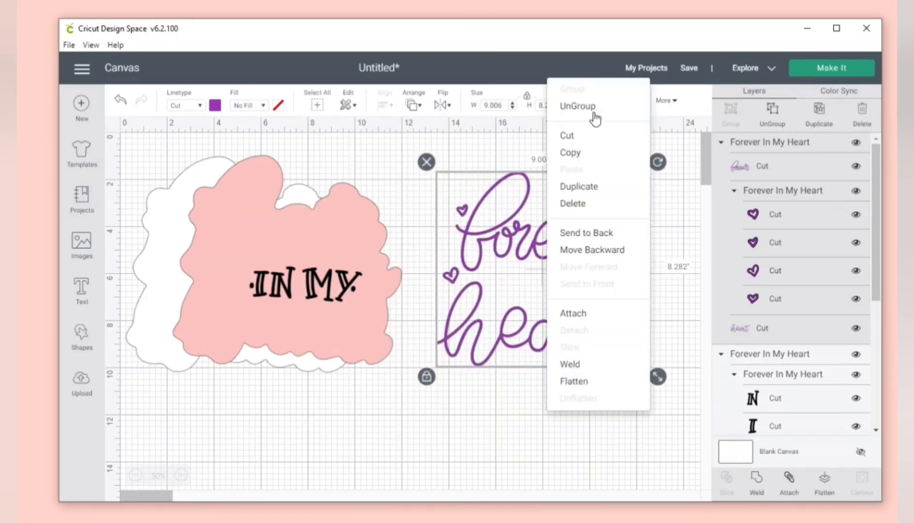
pyautogui.click(589, 315)
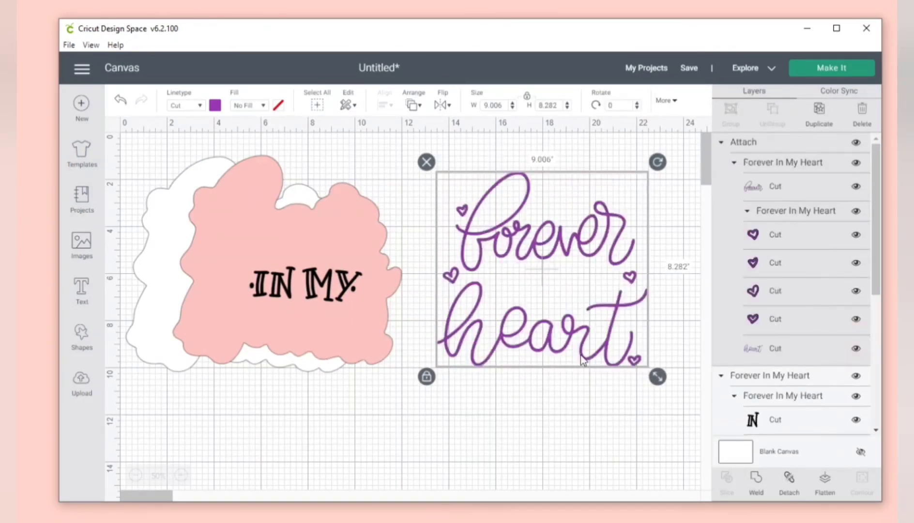
pyautogui.moveTo(586, 349)
pyautogui.mouseDown()
pyautogui.moveTo(602, 356)
pyautogui.moveTo(599, 345)
pyautogui.mouseUp()
# Attach the IN MY letters, set both groups back on the pink cloud, and choose Make It.
pyautogui.moveTo(334, 286); pyautogui.dragTo(441, 386)
pyautogui.rightClick(441, 386)
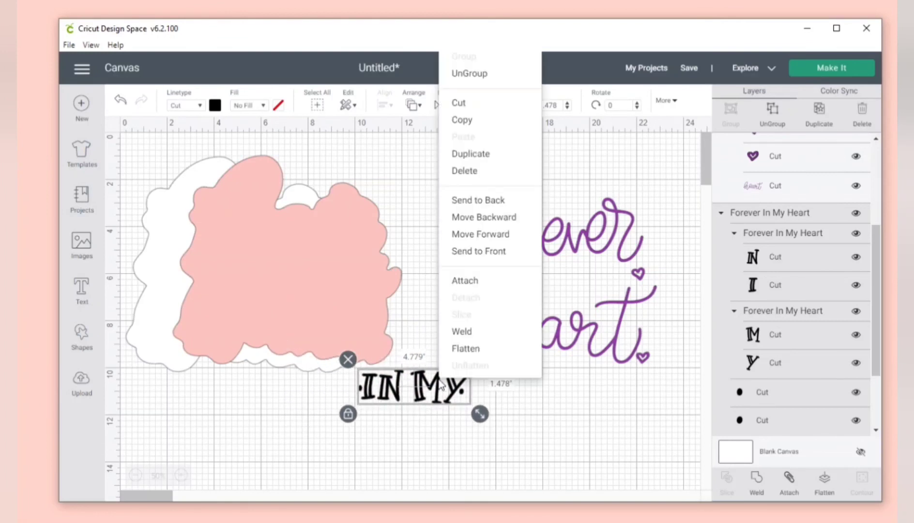
pyautogui.click(466, 281)
pyautogui.moveTo(499, 324); pyautogui.dragTo(240, 324)
pyautogui.click(233, 315)
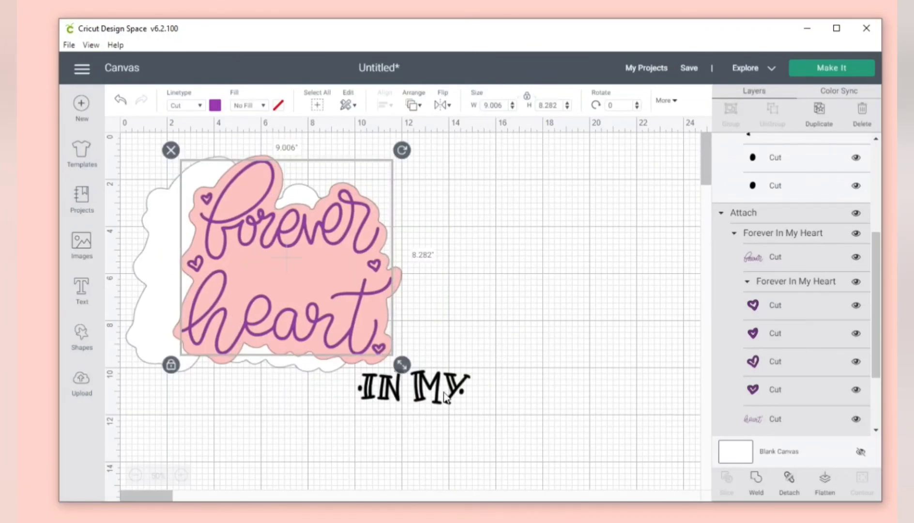
pyautogui.moveTo(443, 397); pyautogui.dragTo(331, 283)
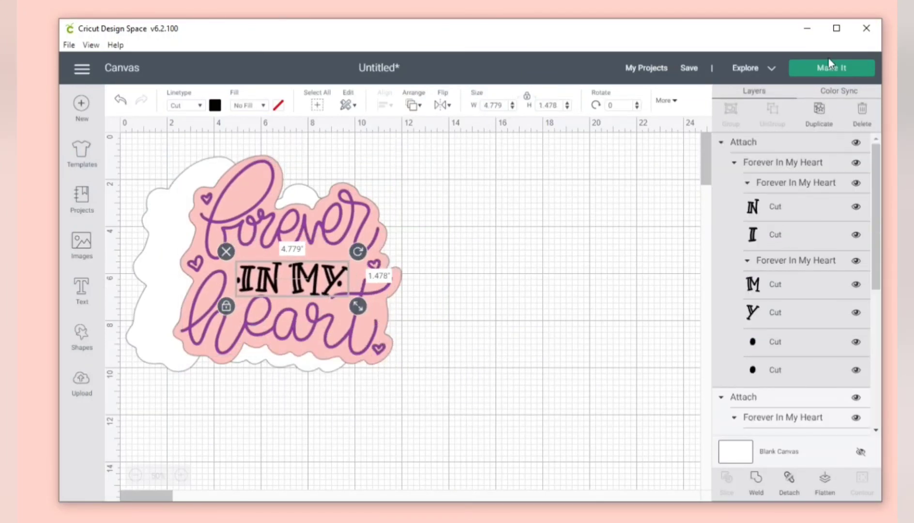
pyautogui.click(838, 69)
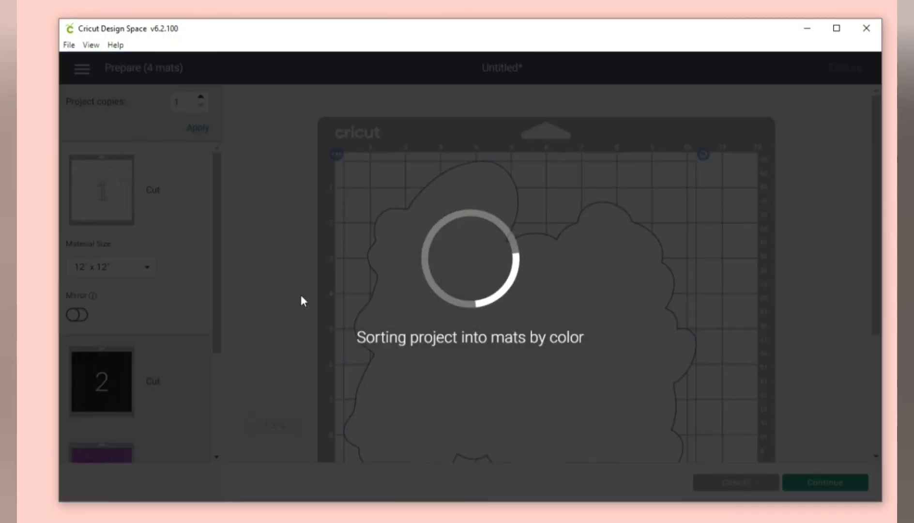
# Review the black IN MY, purple forever heart and pink cloud mats, then continue to cutting.
pyautogui.scroll(-3, 128, 255)
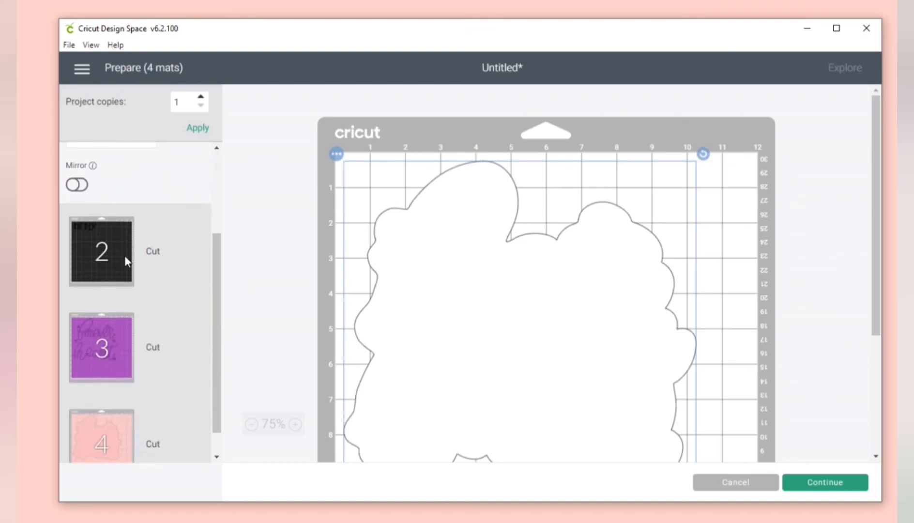
pyautogui.click(124, 255)
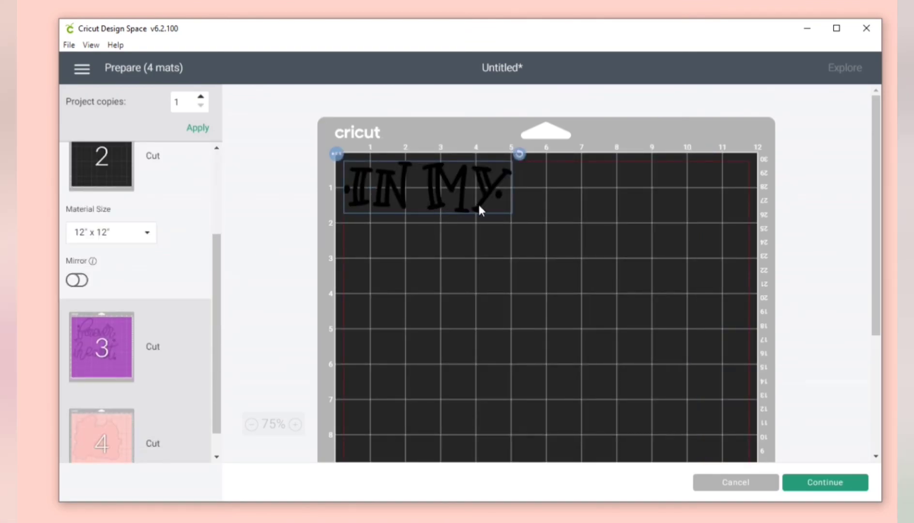
pyautogui.click(156, 361)
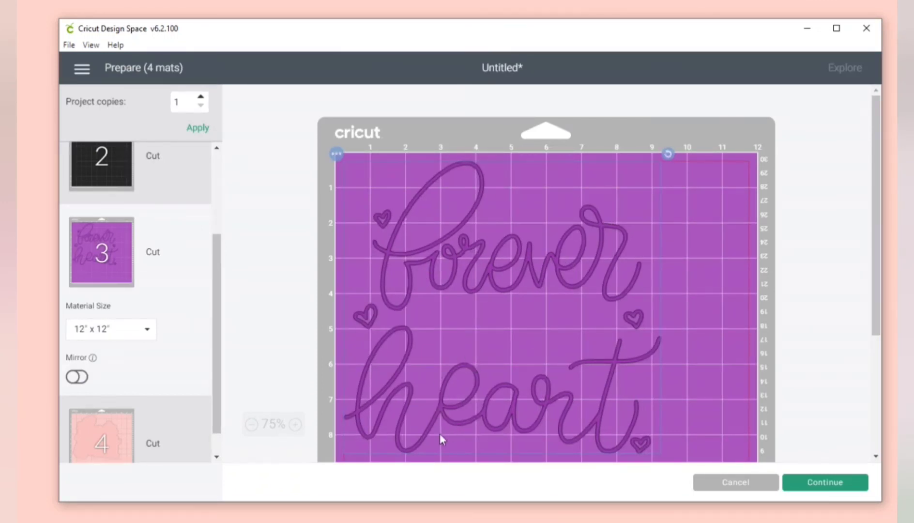
pyautogui.click(117, 434)
pyautogui.scroll(-1, 114, 358)
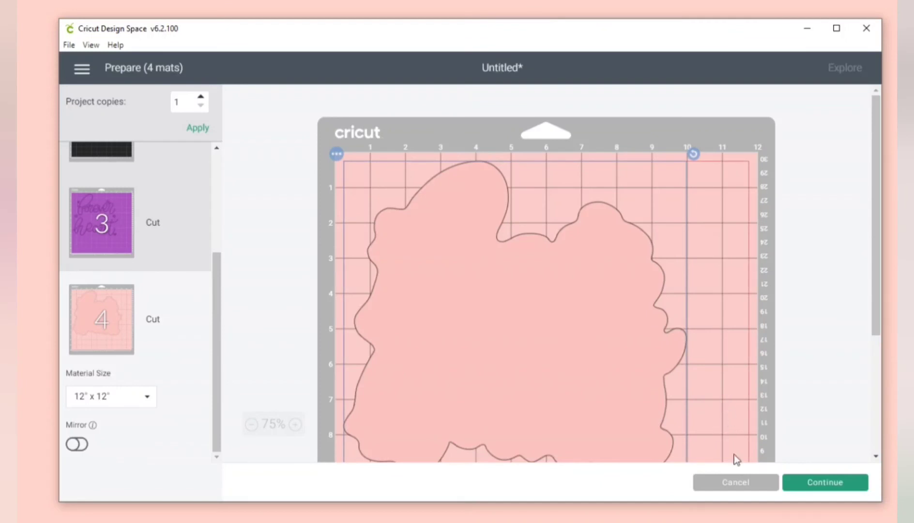
pyautogui.click(826, 484)
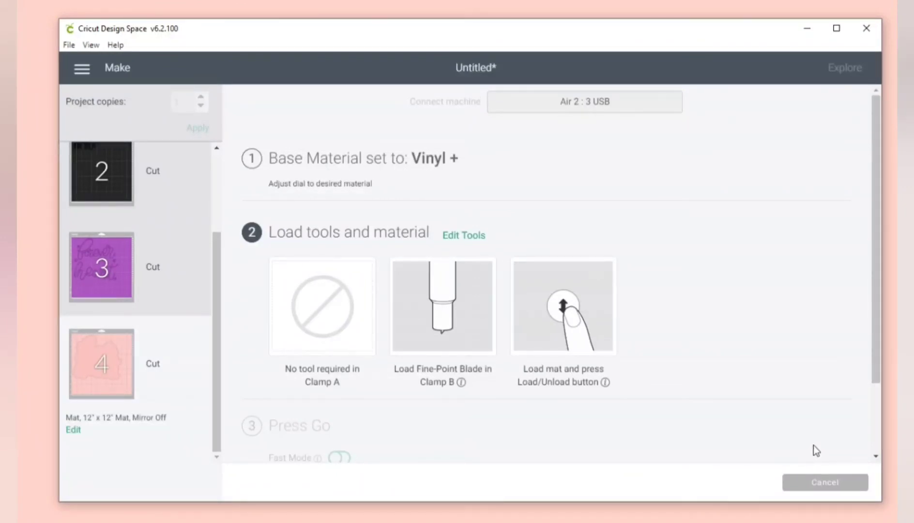
pyautogui.click(146, 181)
pyautogui.scroll(2, 148, 180)
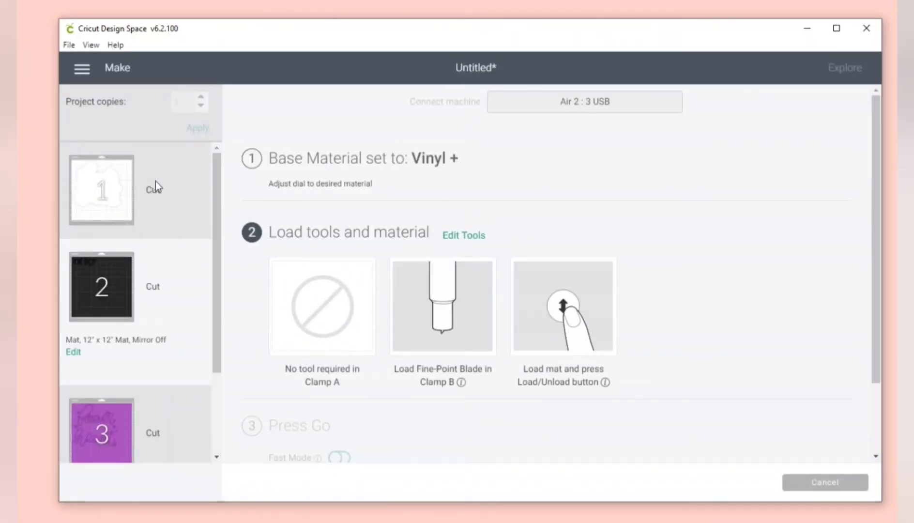
pyautogui.click(156, 182)
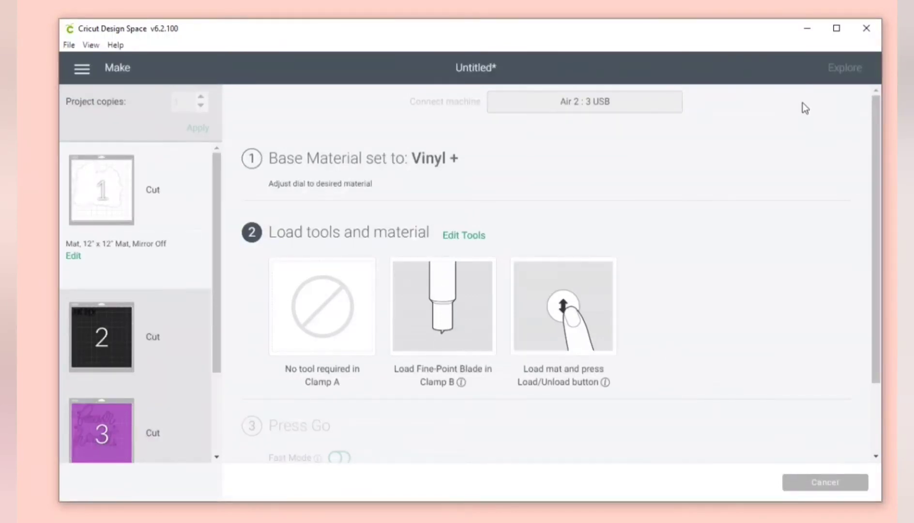